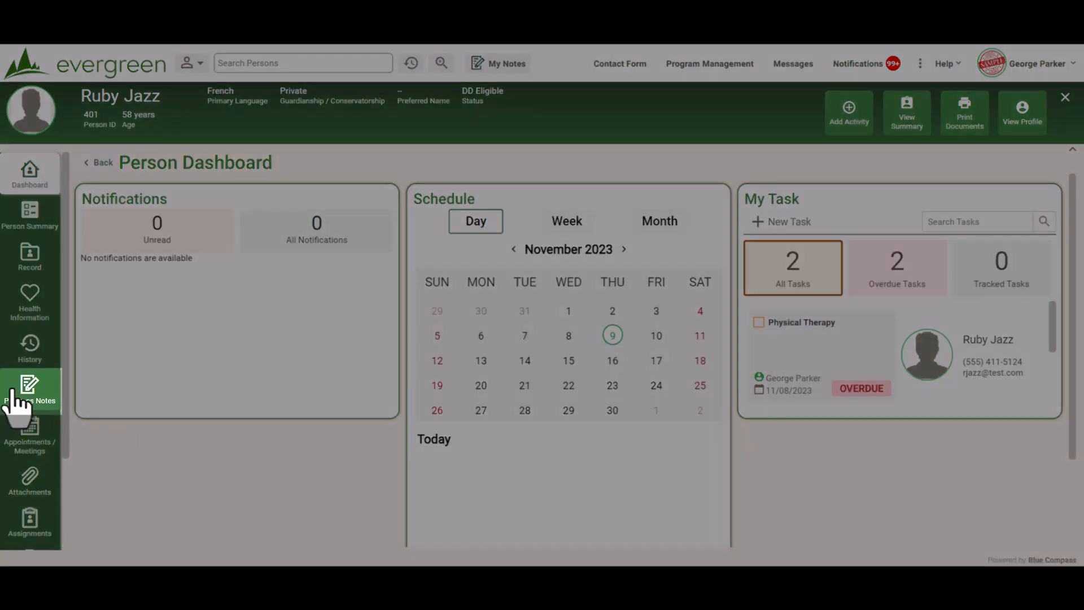
Step: Open the person's progress notes and view the records of the New GN general note and the Note to self crisis contact note
left_click(17, 402)
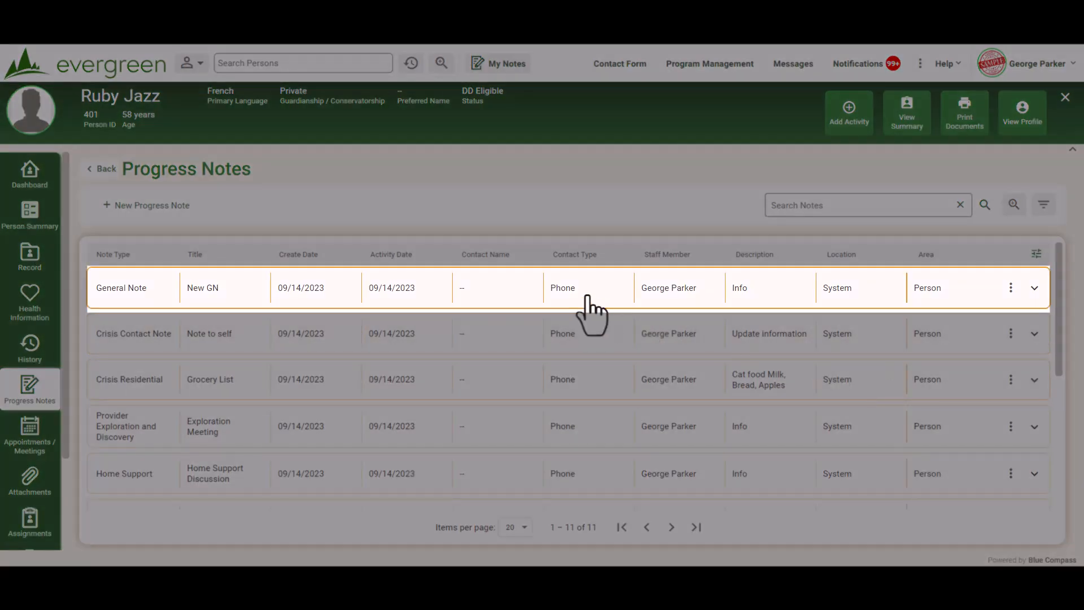
left_click(587, 294)
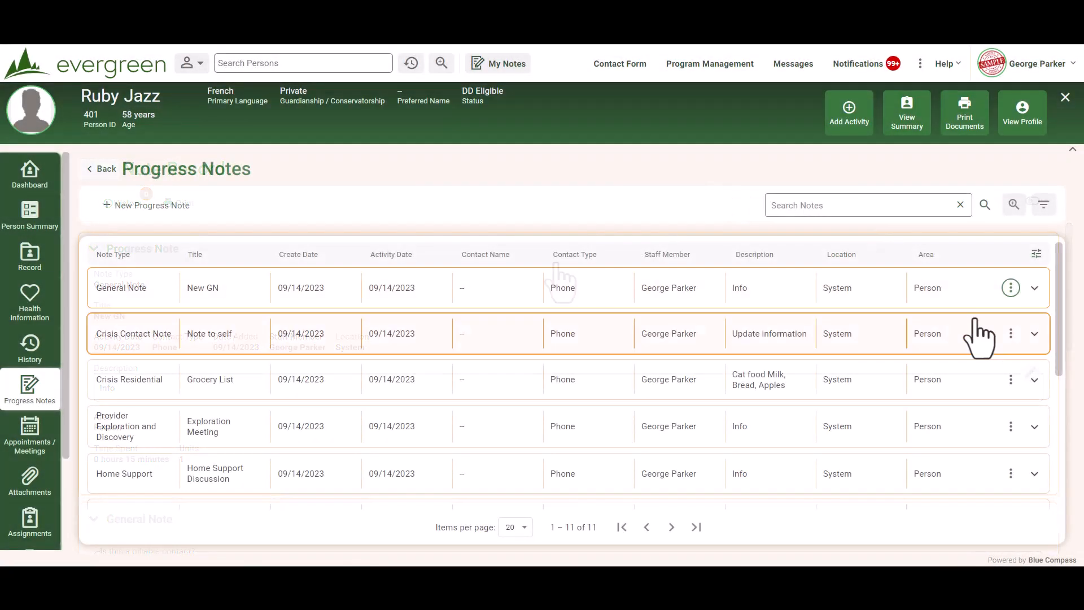
left_click(1010, 335)
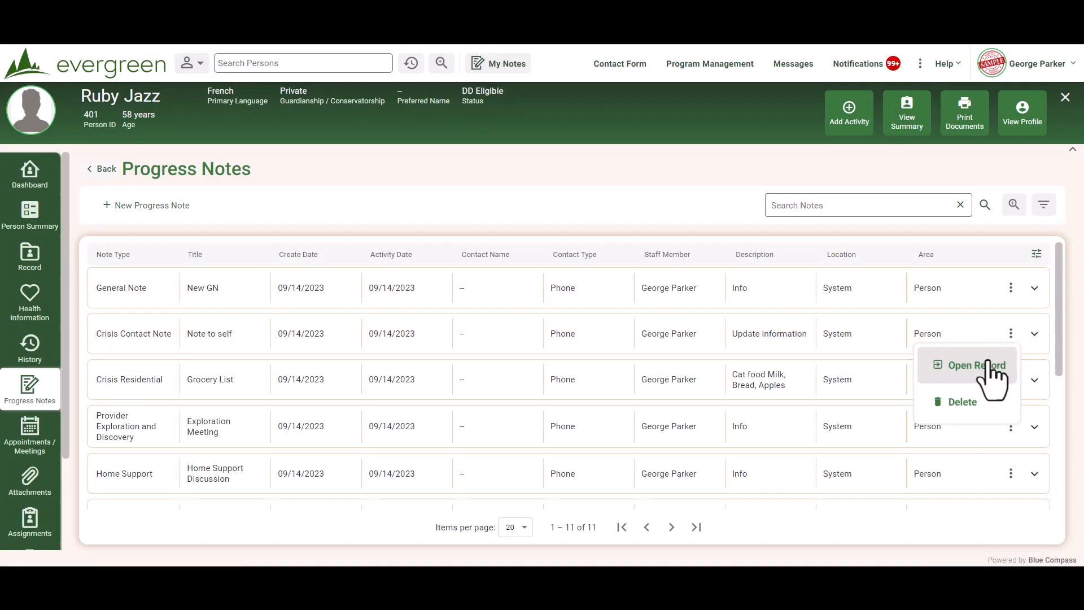
left_click(990, 364)
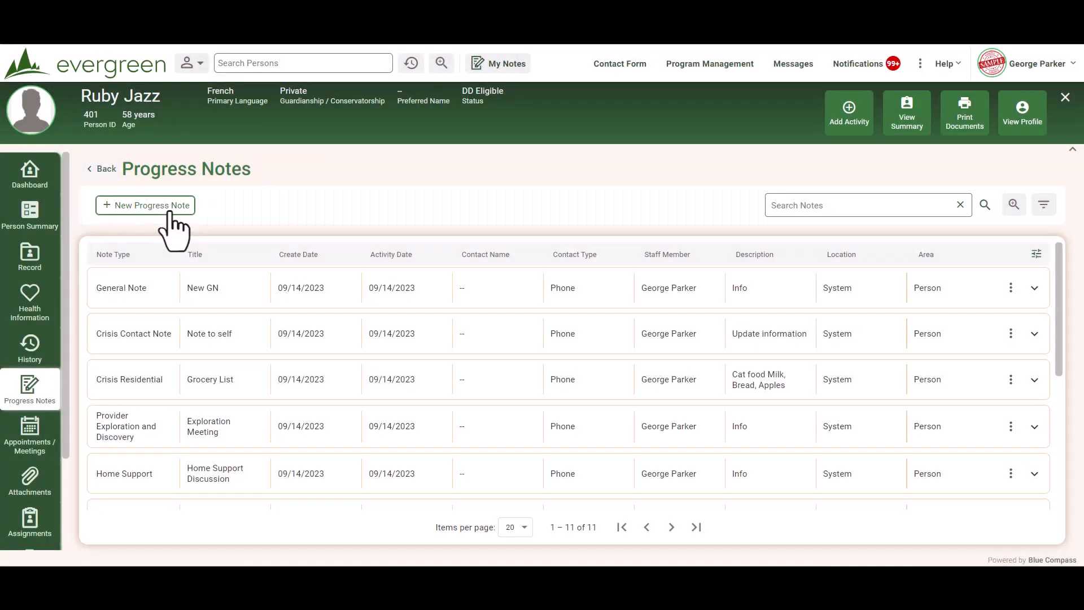
Step: Create a new progress note of type General Note with the title "Scheduling Concerns"
left_click(168, 210)
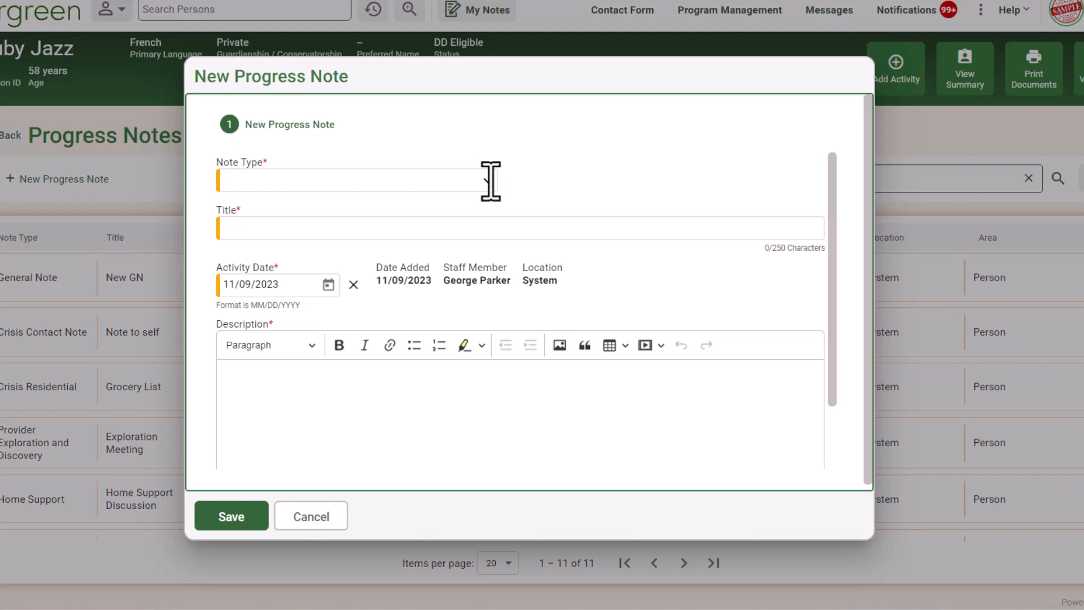
left_click(490, 181)
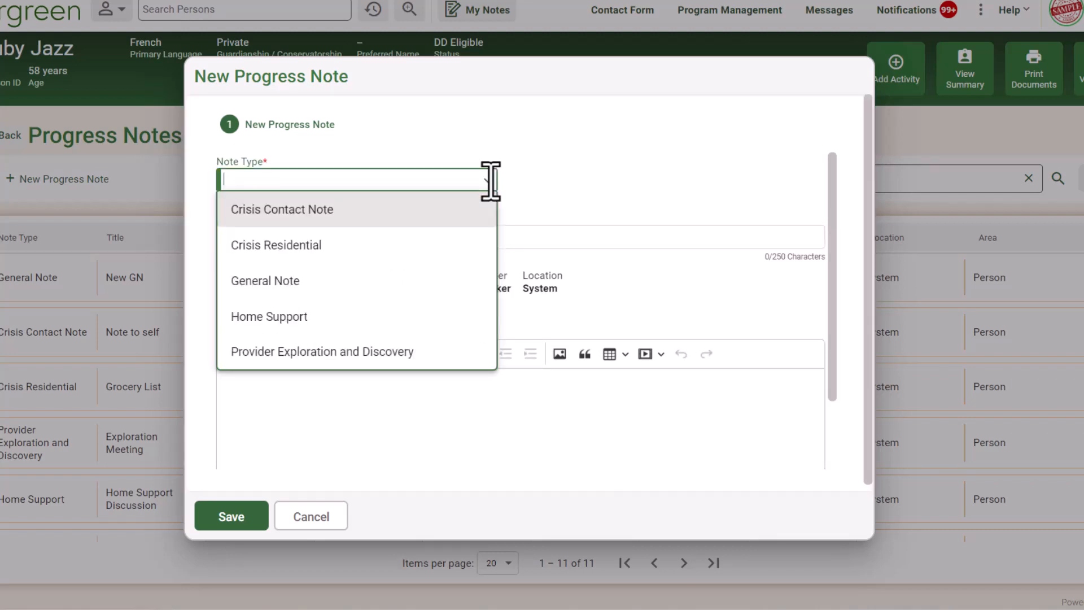
left_click(467, 283)
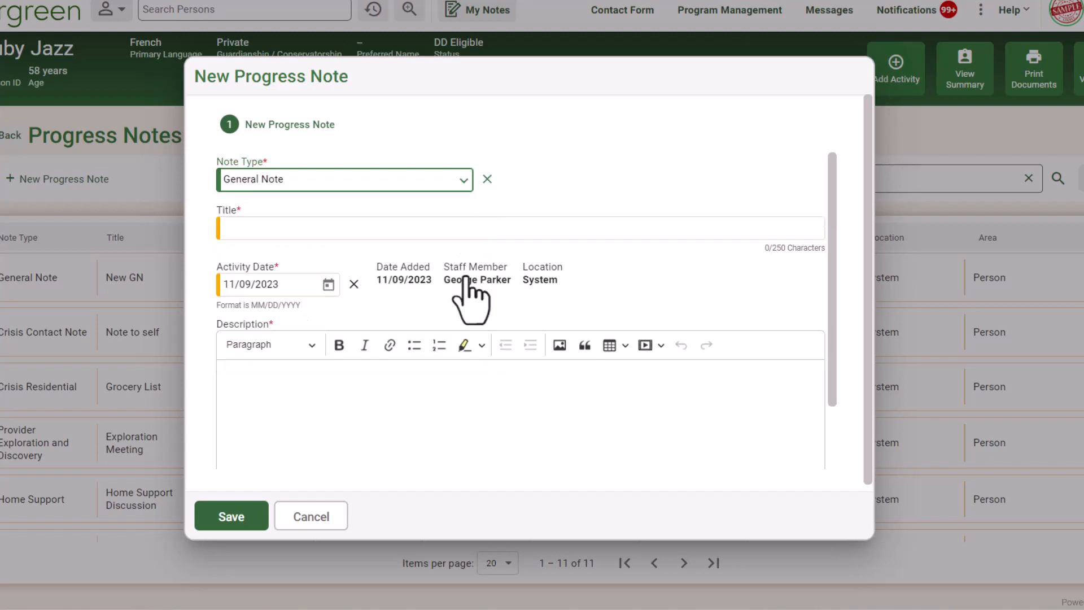
left_click(498, 228)
type("Sch")
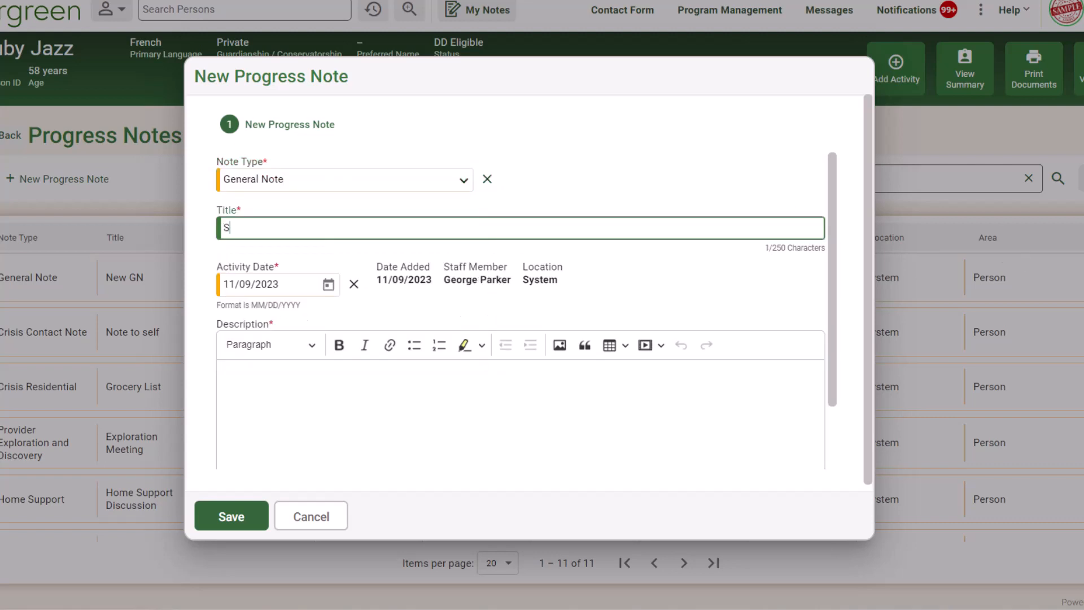
type("eduling Concerns")
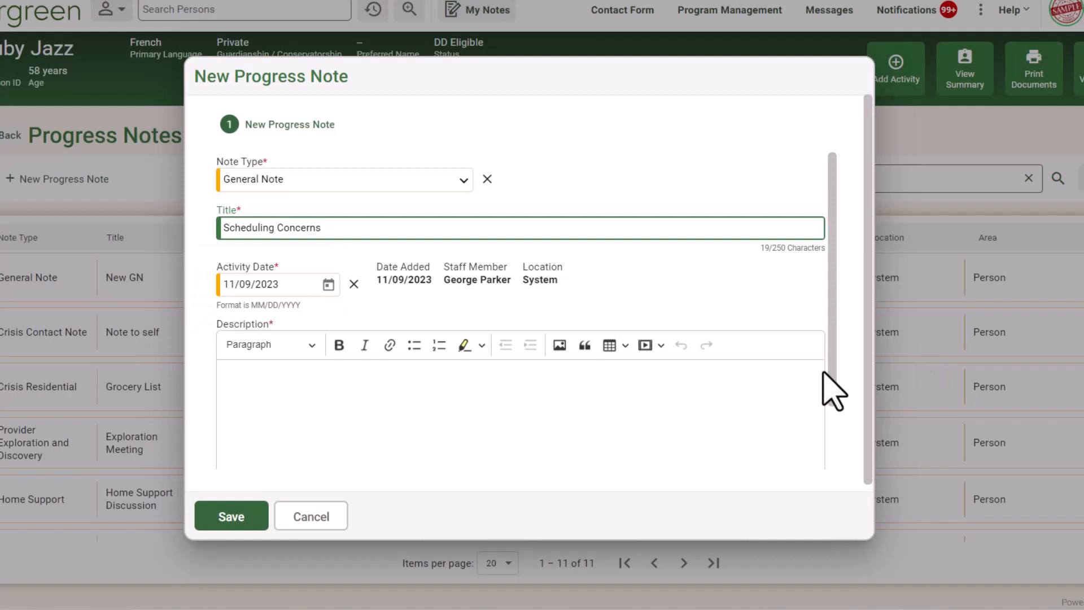
Step: Describe in the note that the person may need to switch office locations due to scheduling concerns with her current office's hours
left_click(706, 416)
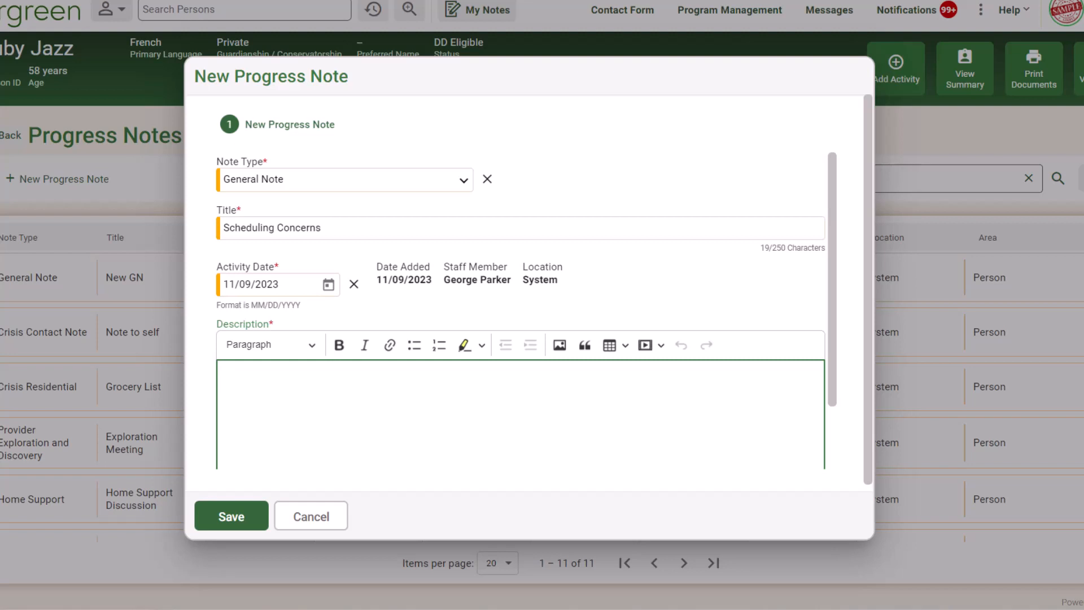
type("Ruby may need to")
key("Tab")
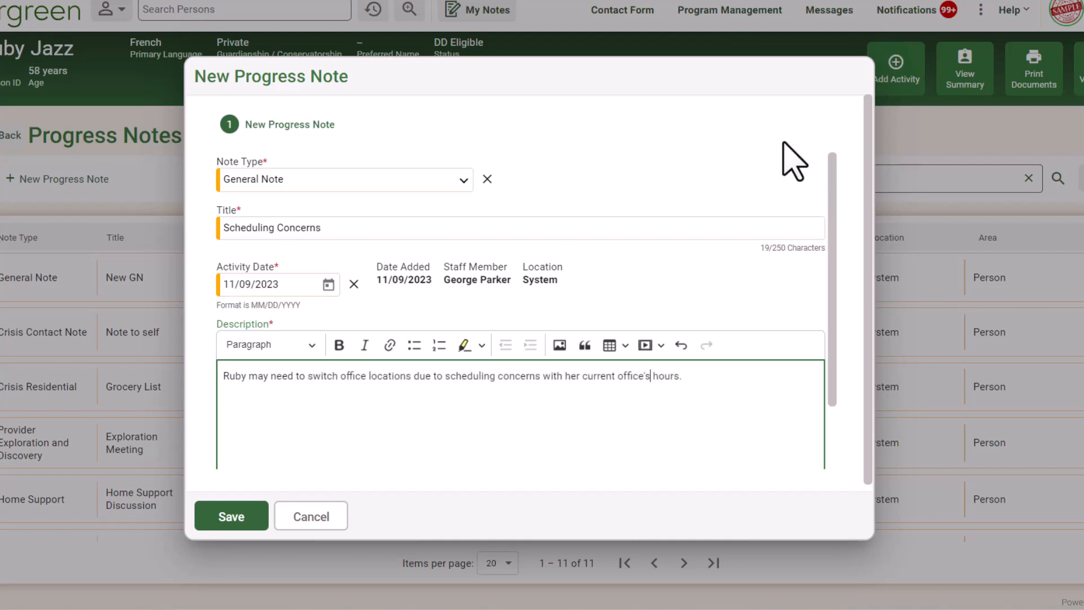
Step: Set the contact type to Phone and the time spent to 30 minutes, and save this part of the note
left_click_drag(831, 194, 830, 292)
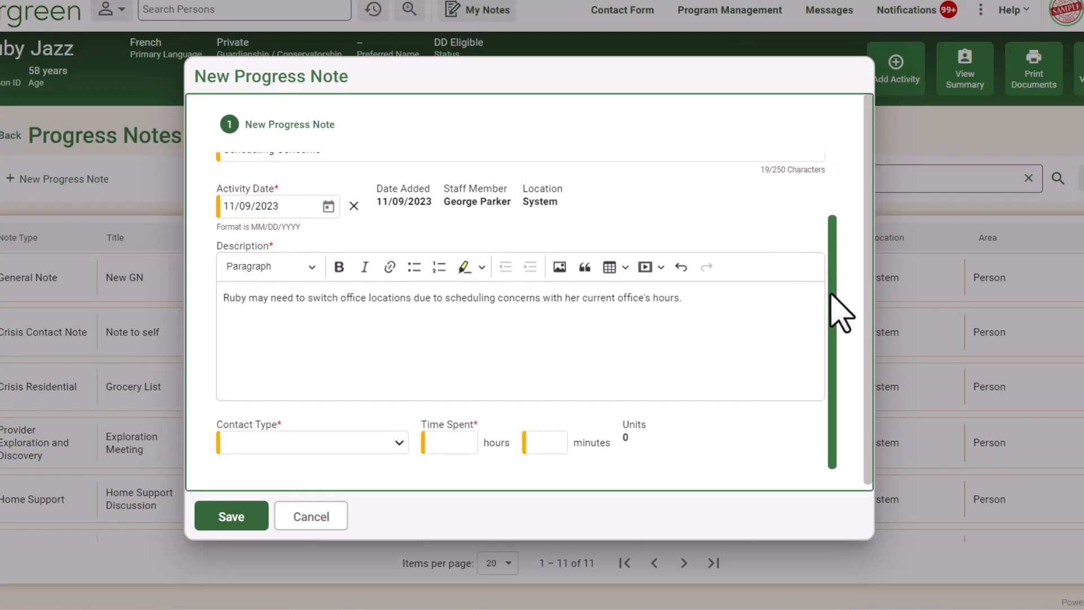
left_click(399, 443)
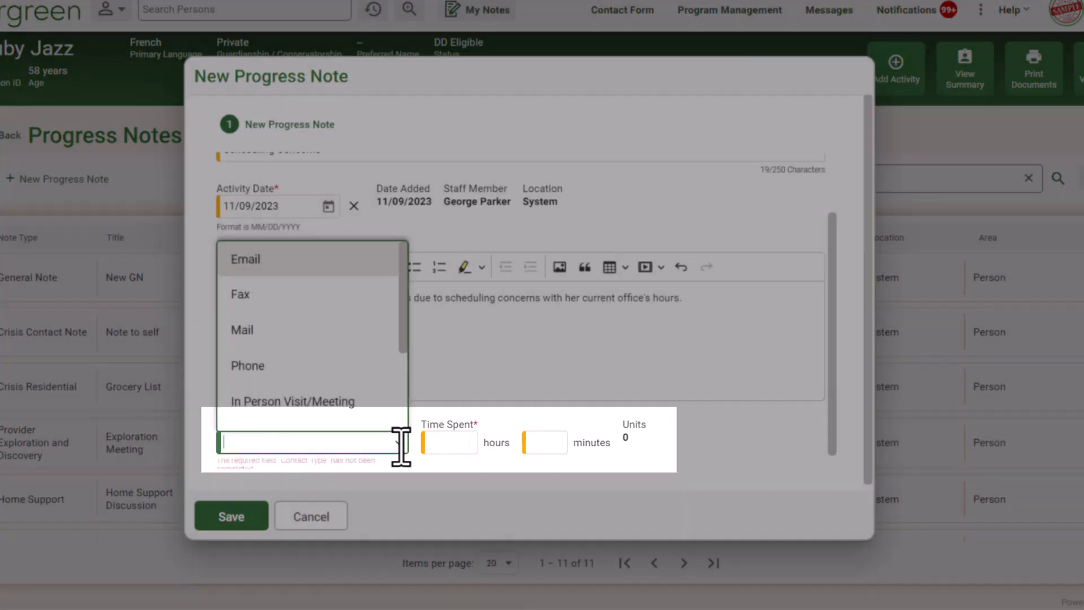
left_click(316, 367)
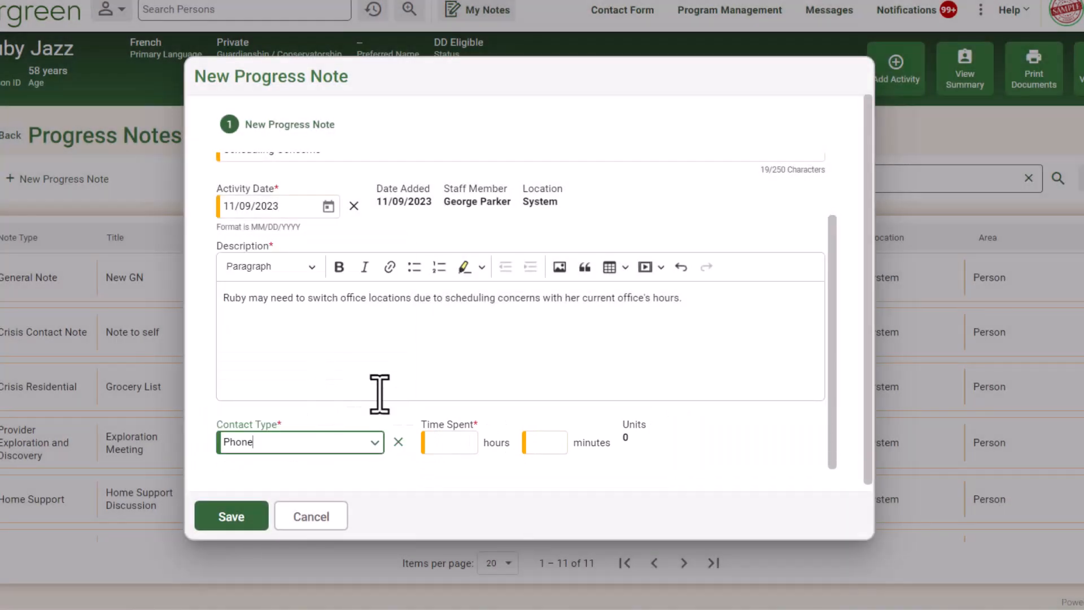
left_click(534, 446)
type("30")
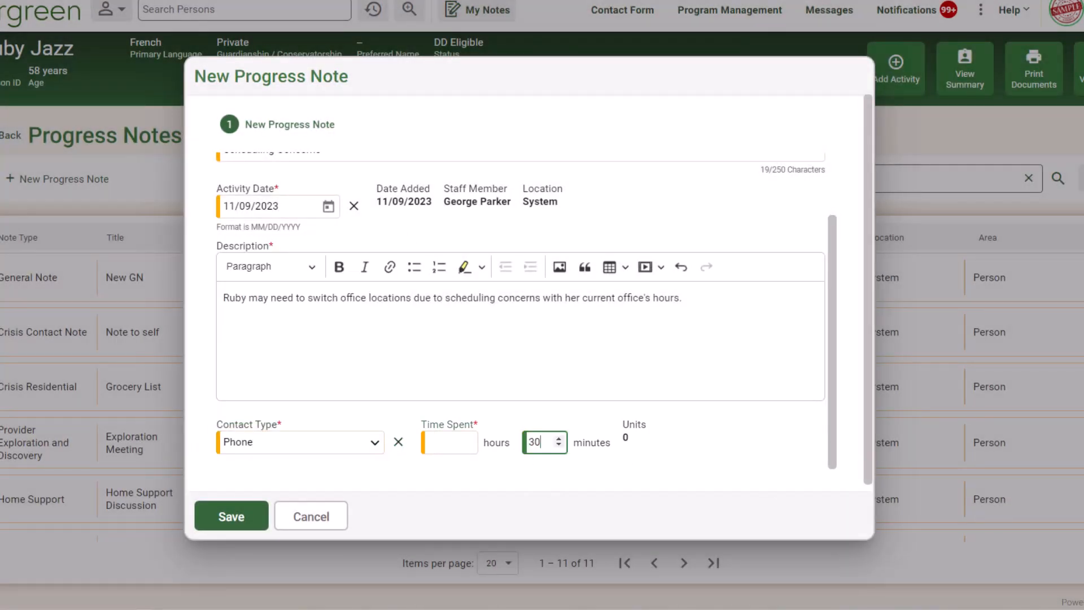
left_click(255, 511)
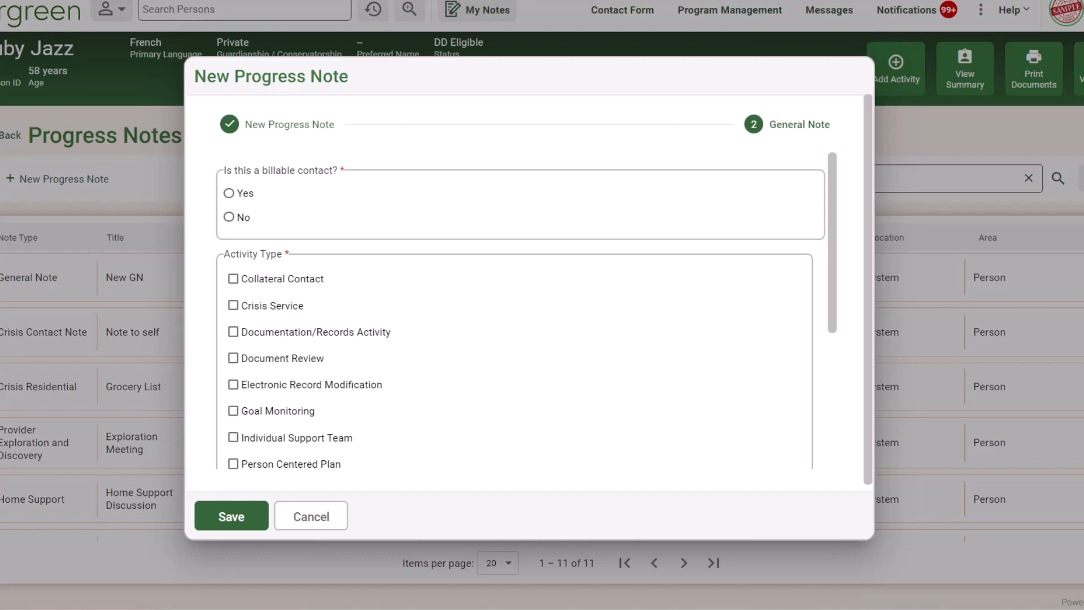
Step: Mark the contact as not billable, choose Visit - Office as the activity type, and save the general note
left_click(246, 216)
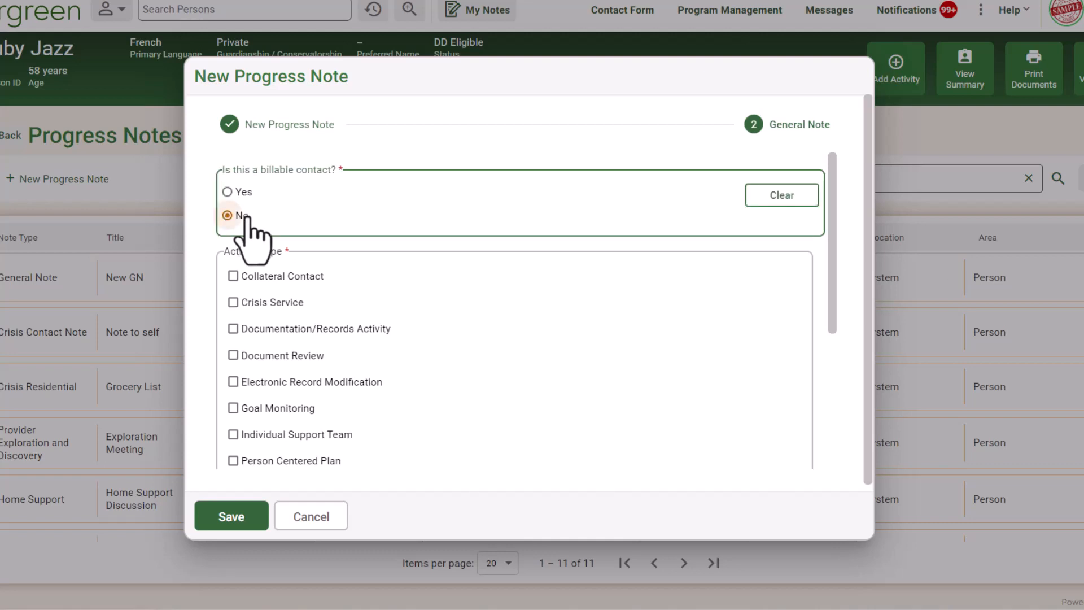
scroll(624, 241, "down", 5)
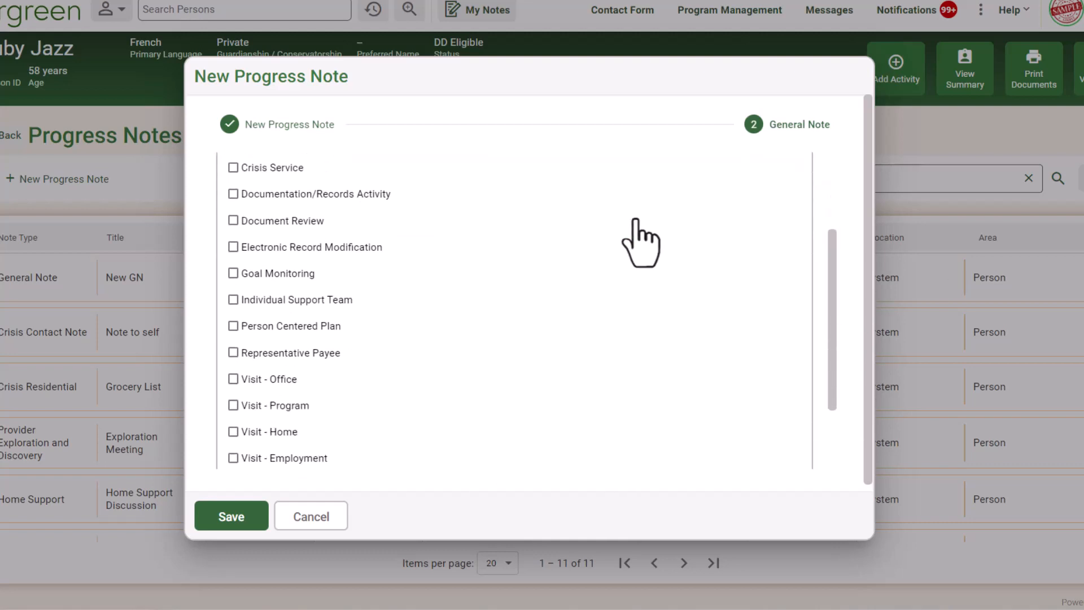
scroll(641, 242, "down", 3)
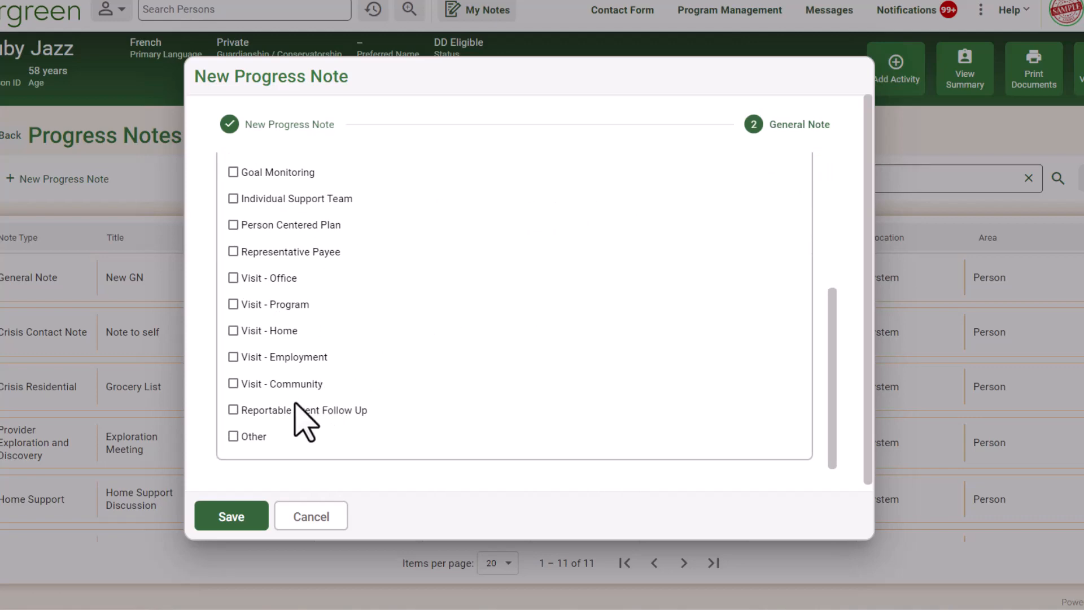
left_click(277, 281)
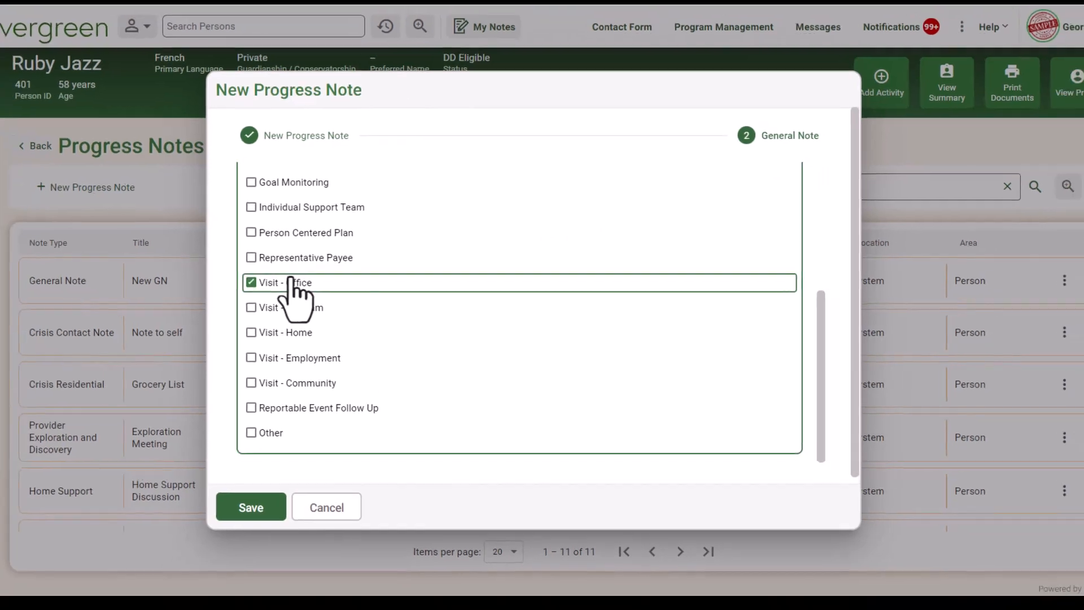
left_click(250, 507)
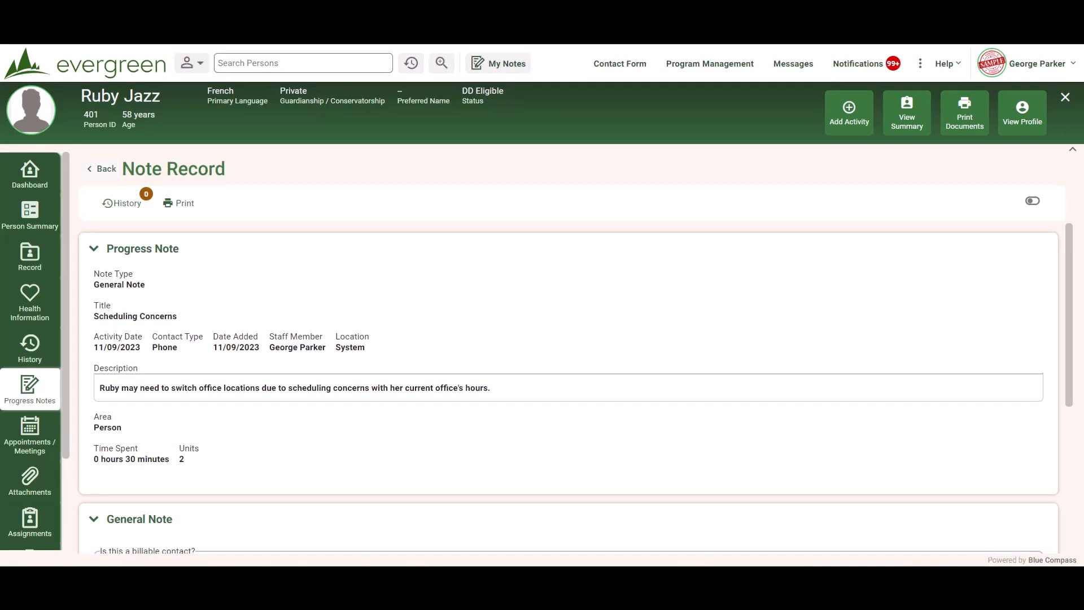
Step: Review the saved note's General Note section and the form for adding Exploration and Discovery information, and cancel the form
left_click_drag(1069, 385, 1064, 554)
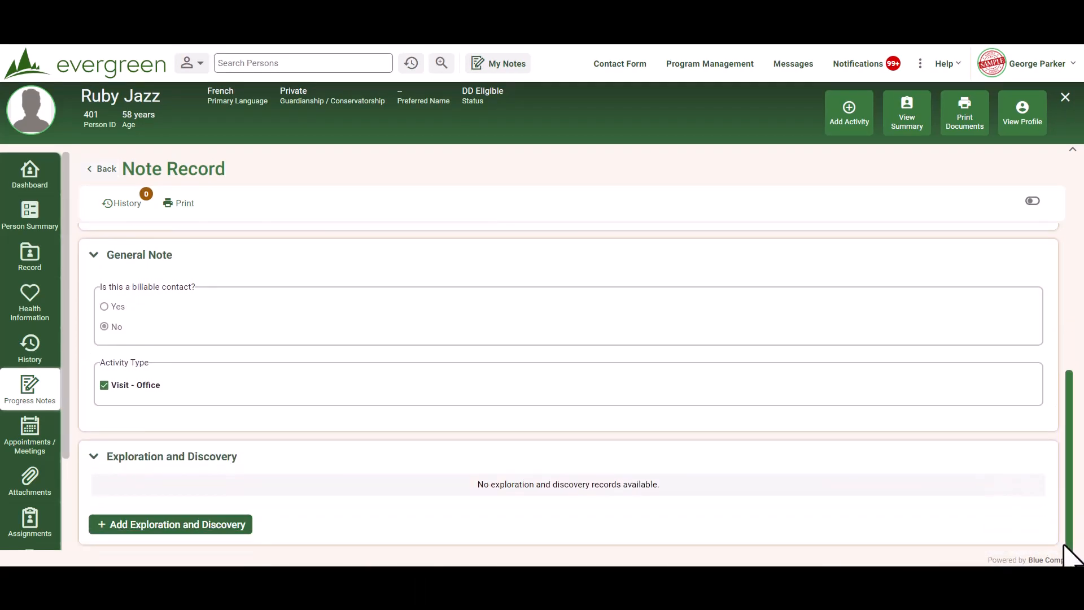
left_click(229, 525)
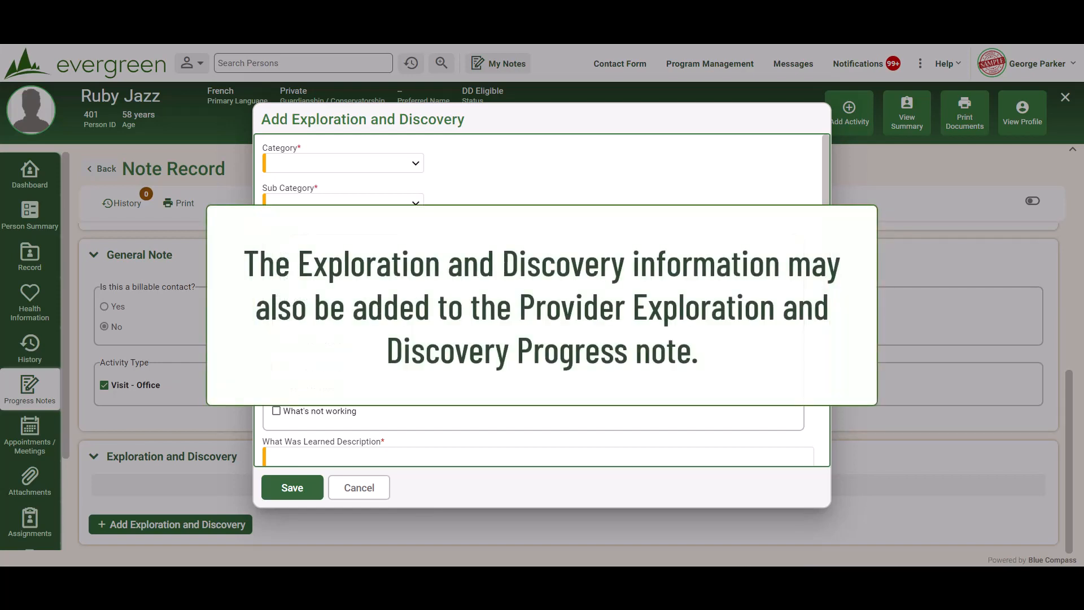
left_click(356, 489)
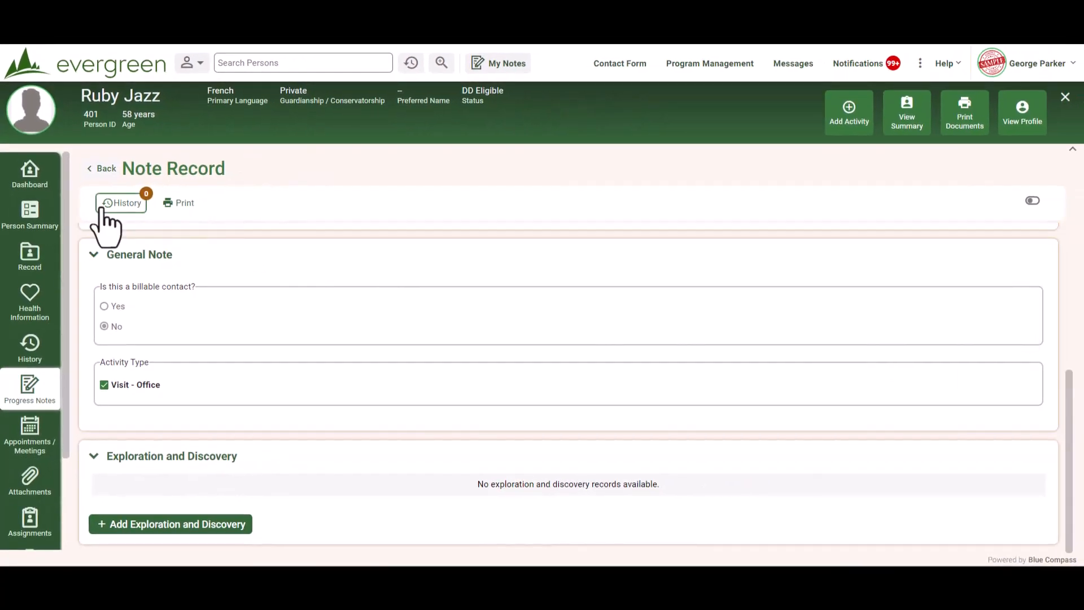
Step: View the note's history and the option for a new history entry, and try the note record's display toggle
left_click(108, 222)
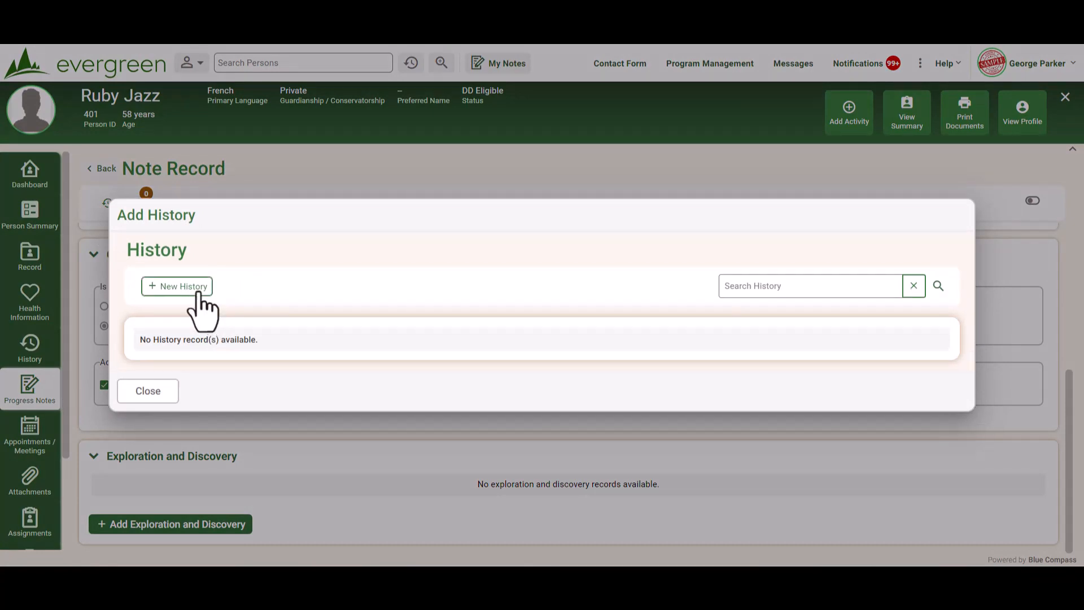
left_click(199, 291)
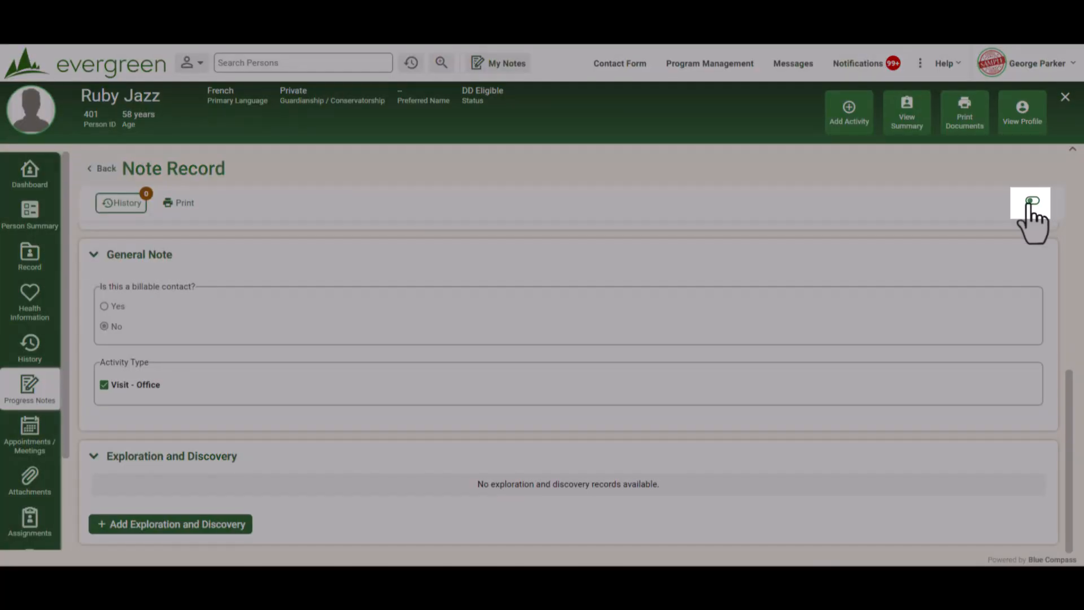
left_click(1034, 202)
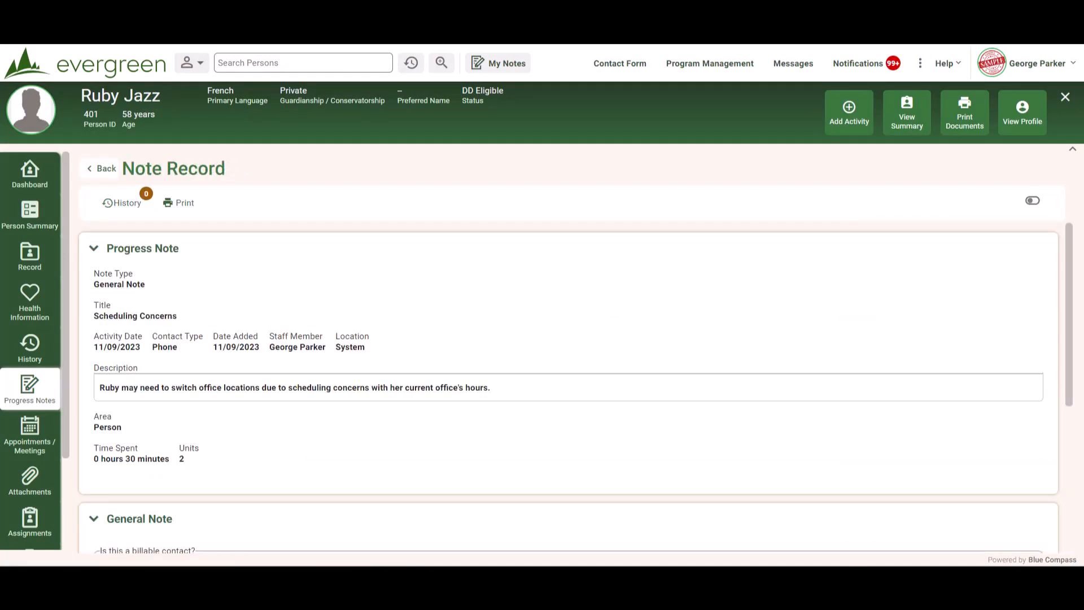
Step: Open the Scheduling Concerns progress note for editing, check its fields, and save it
mouse_move(922, 375)
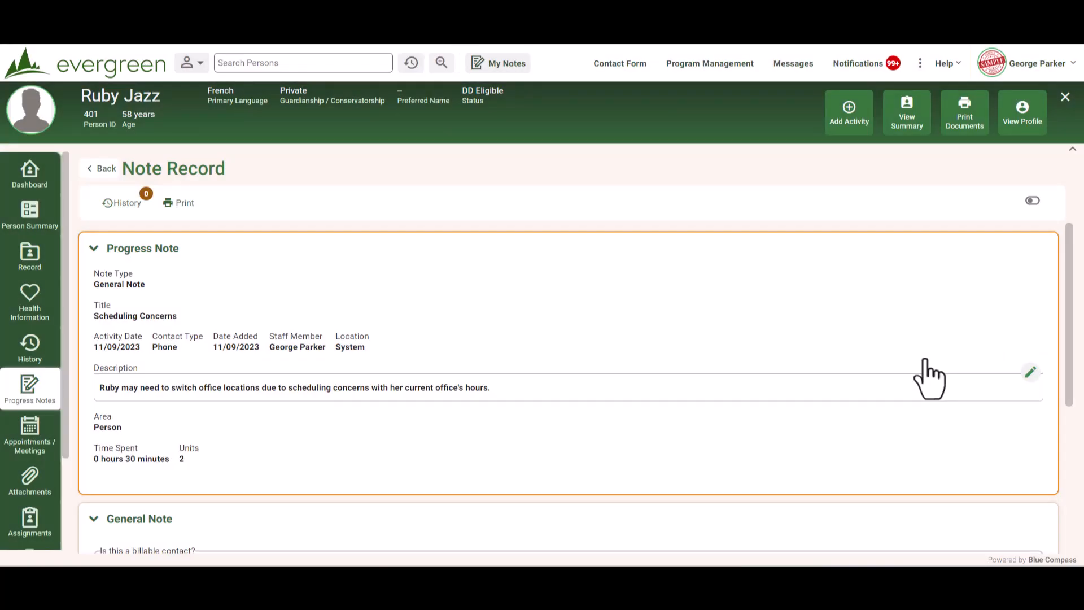
left_click(928, 377)
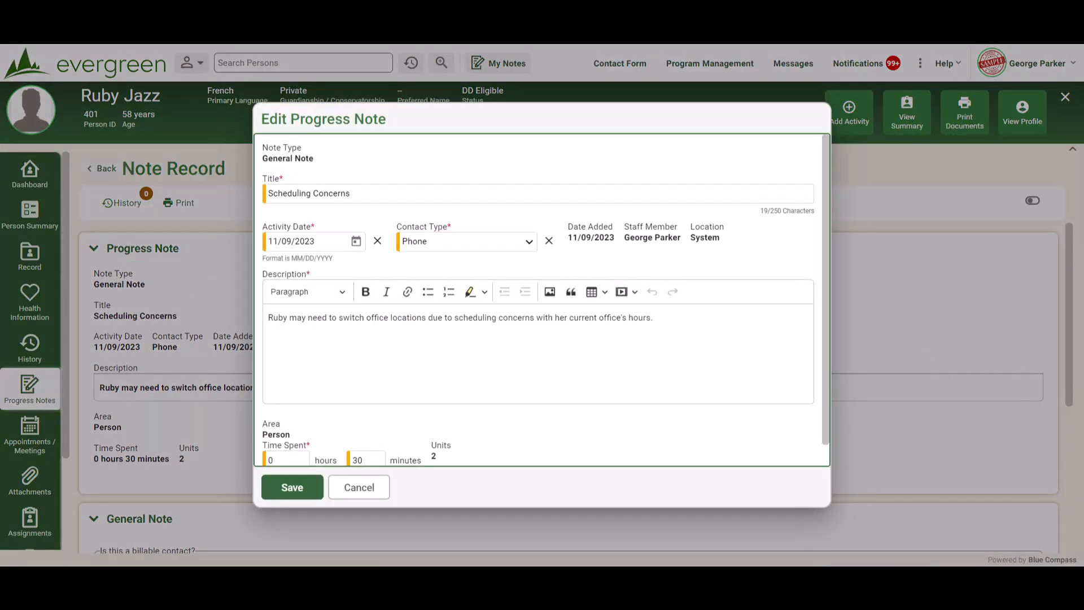
scroll(826, 394, "down", 1)
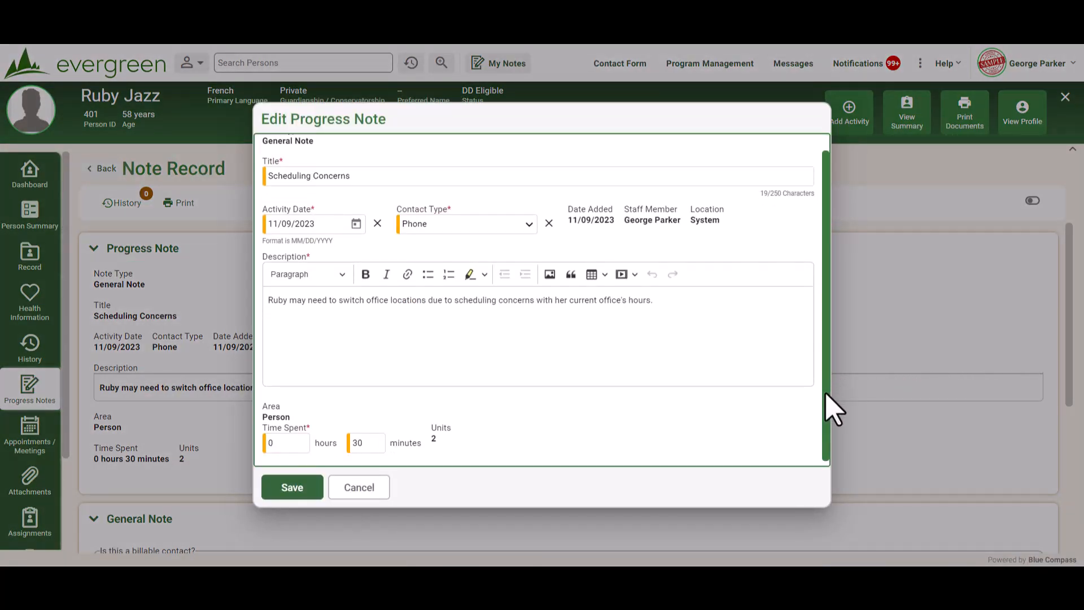
left_click(284, 489)
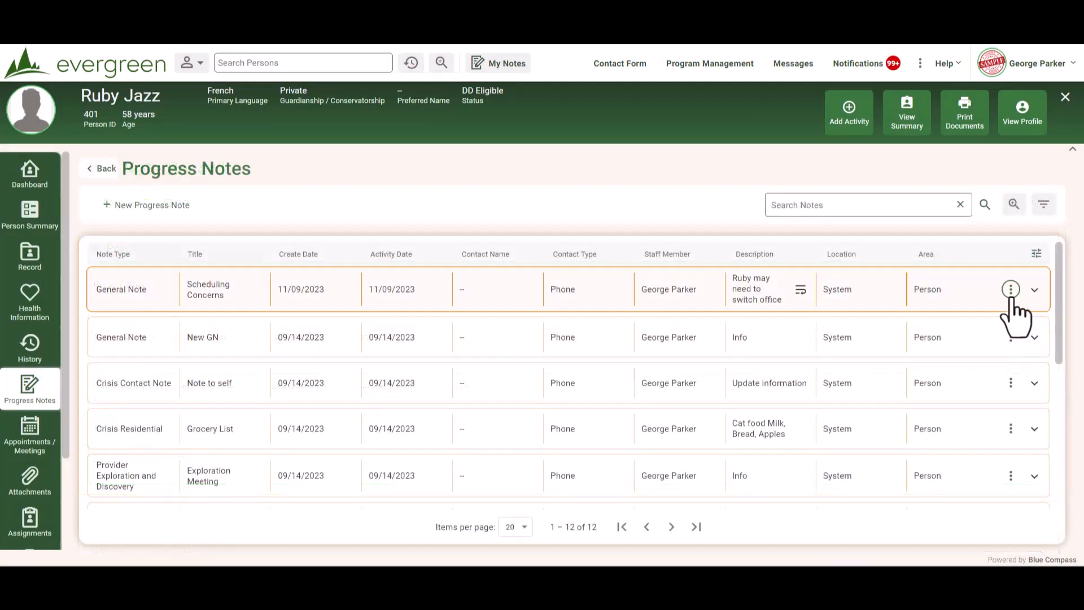
Step: Try to delete the Scheduling Concerns note from the progress notes list
left_click(1011, 298)
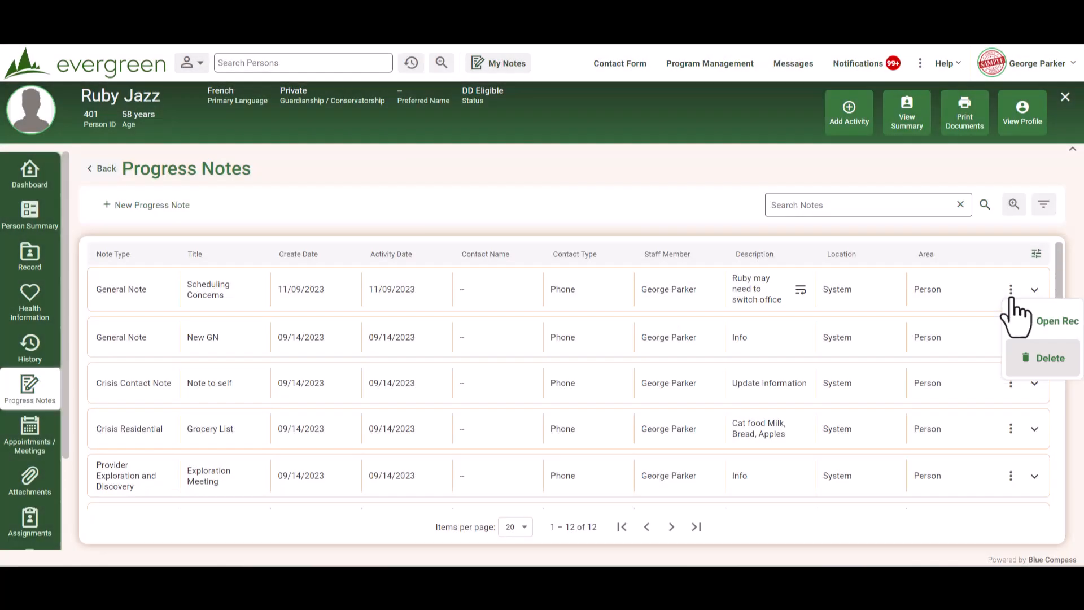
left_click(1046, 361)
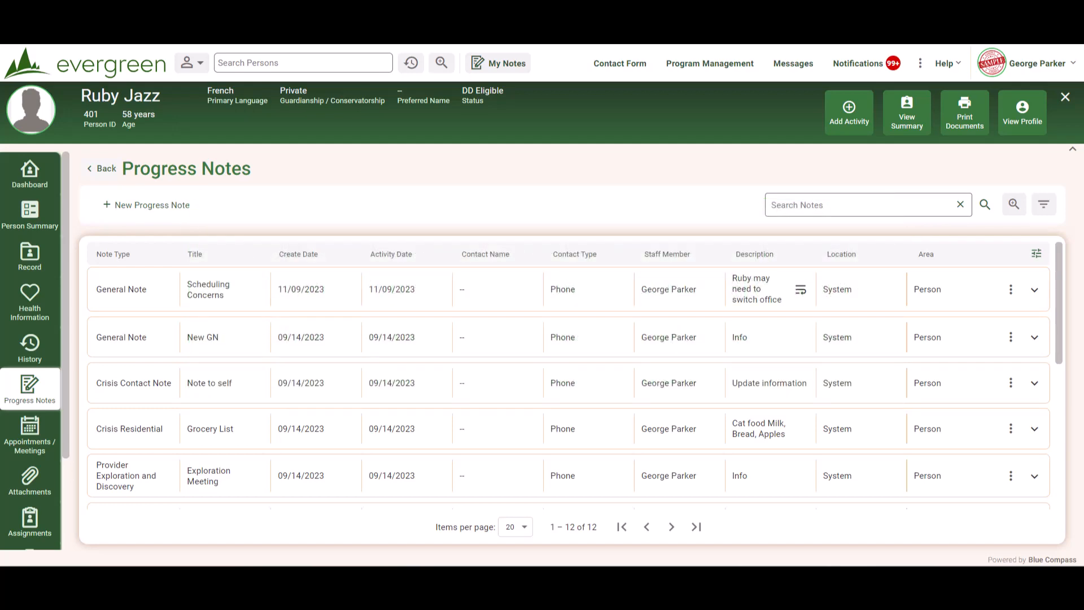
Step: Return to the home dashboard and view the My Notes card
left_click(104, 76)
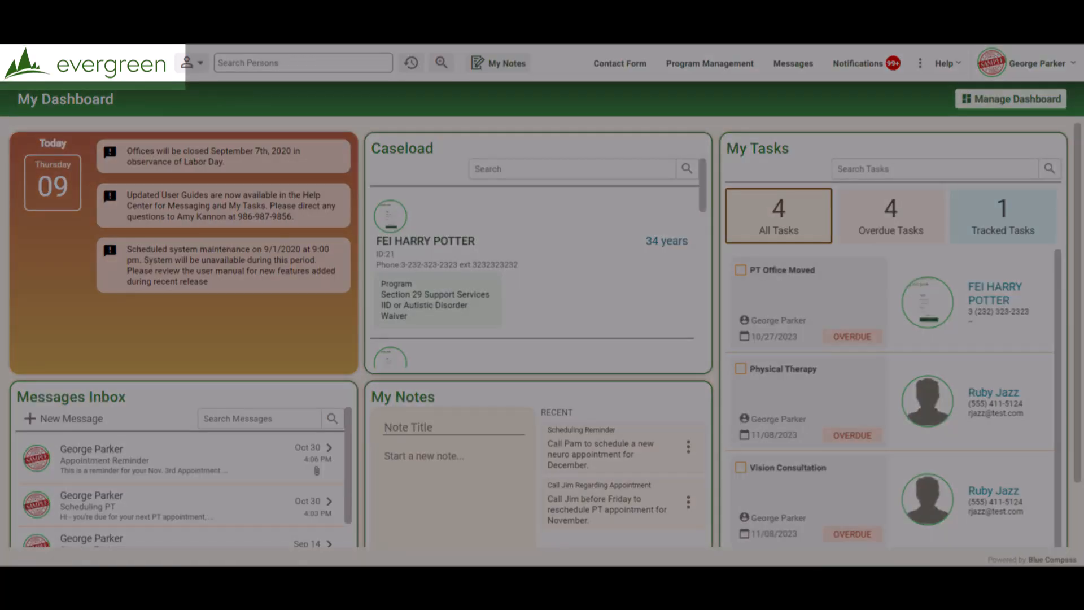
scroll(1078, 402, "down", 1)
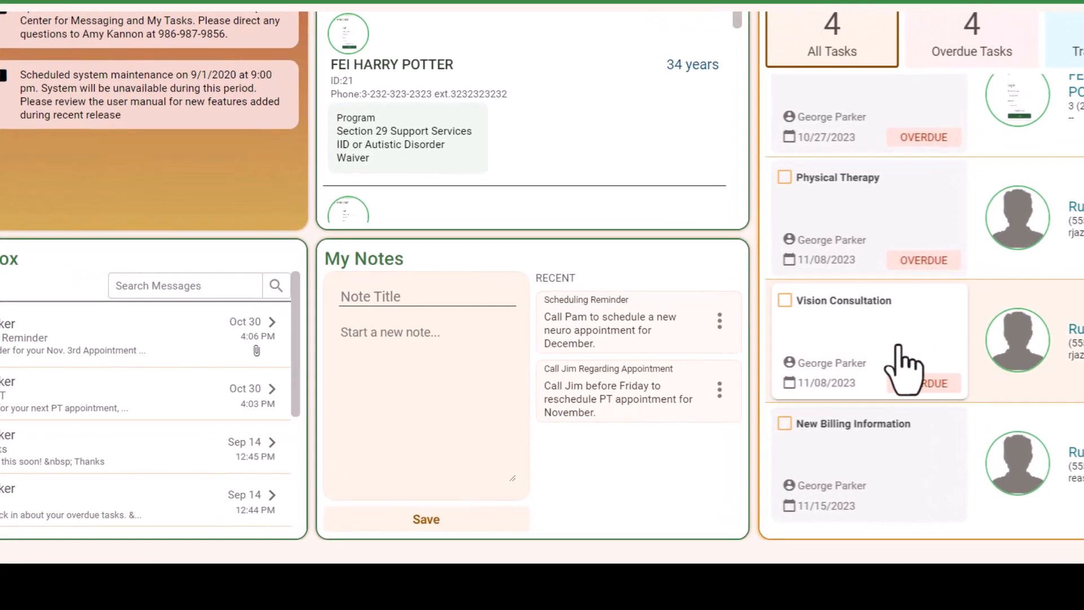
Step: Promote the recent note about rescheduling the PT appointment to a progress note for the fourth person listed, and review the prefilled fields
left_click(720, 389)
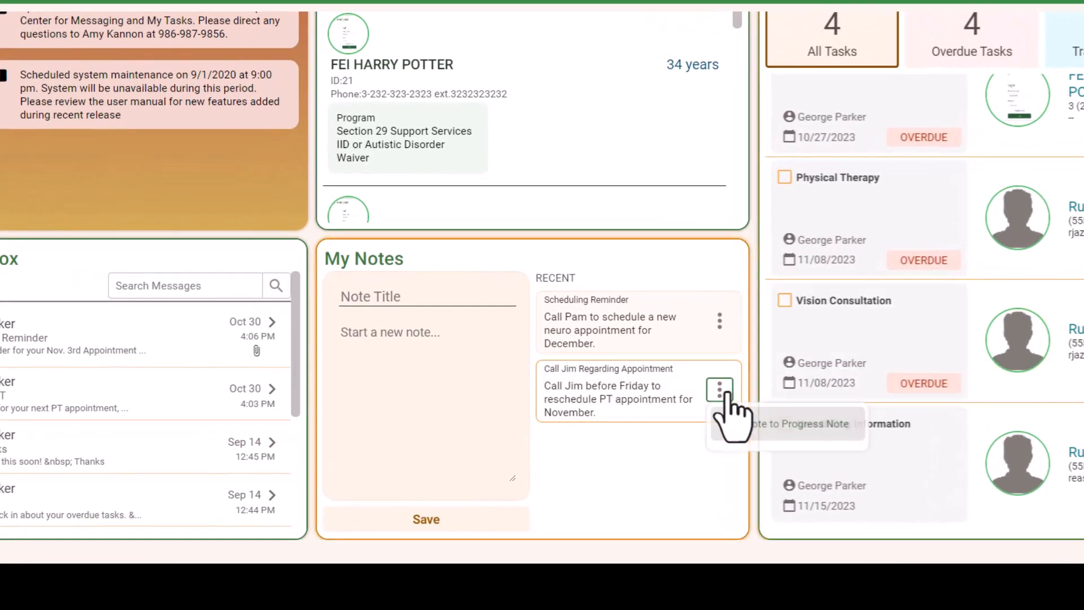
left_click(761, 432)
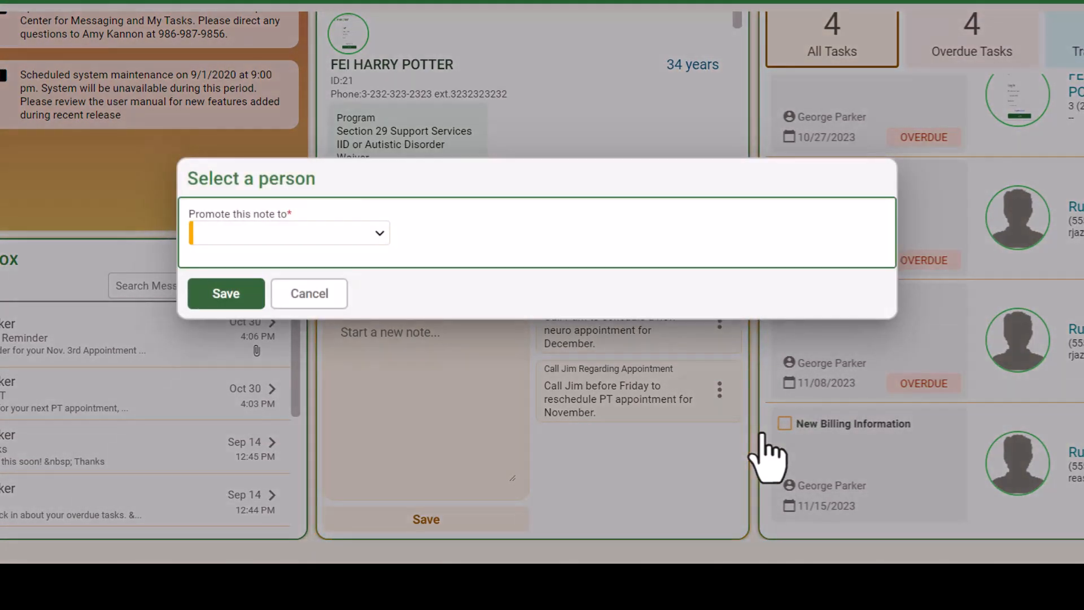
left_click(380, 229)
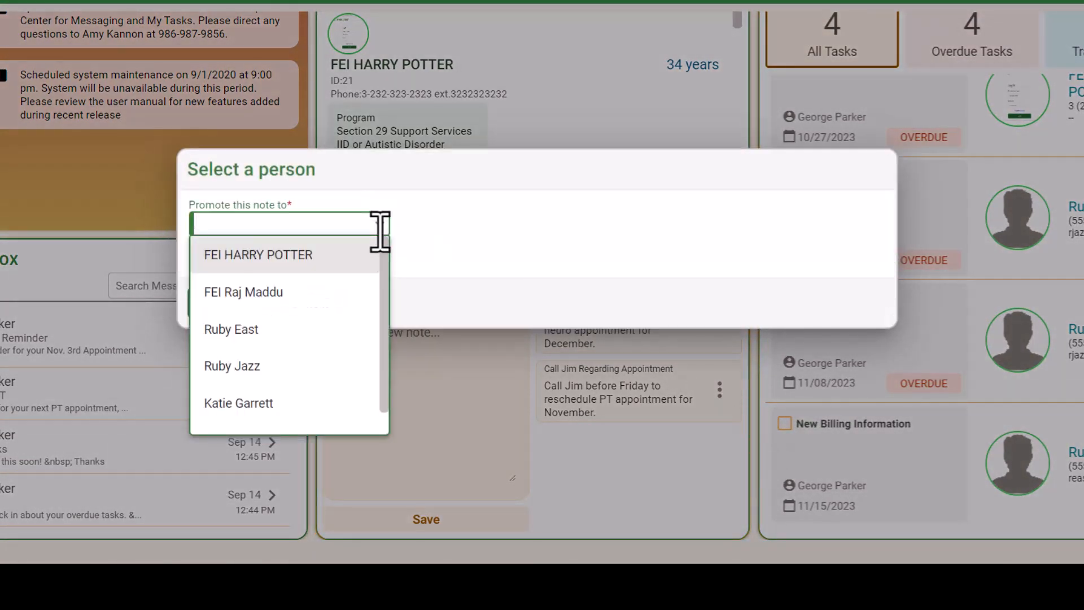
left_click(314, 363)
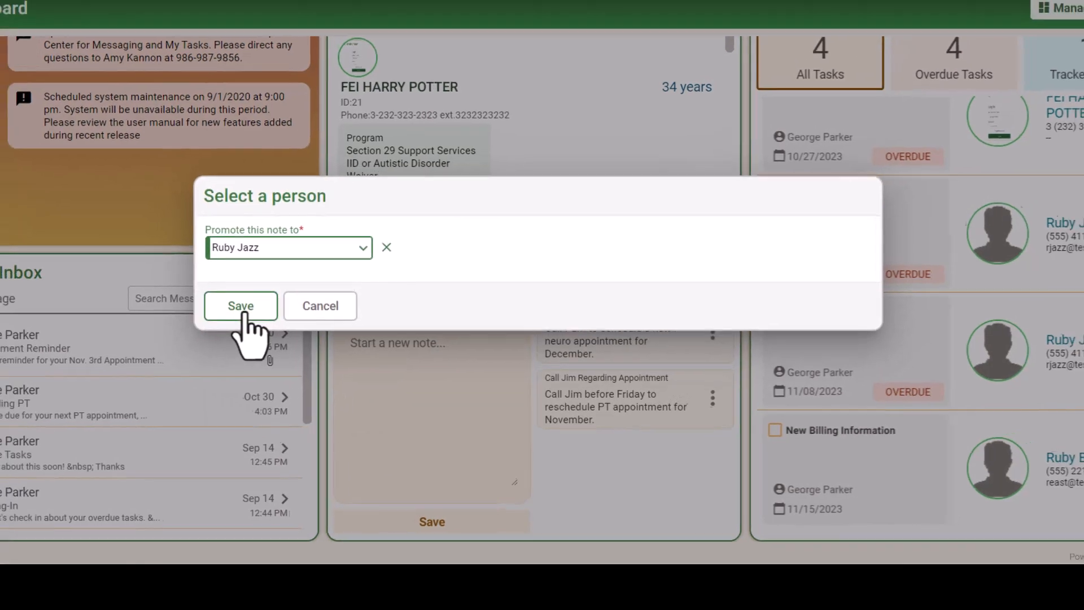
left_click(226, 293)
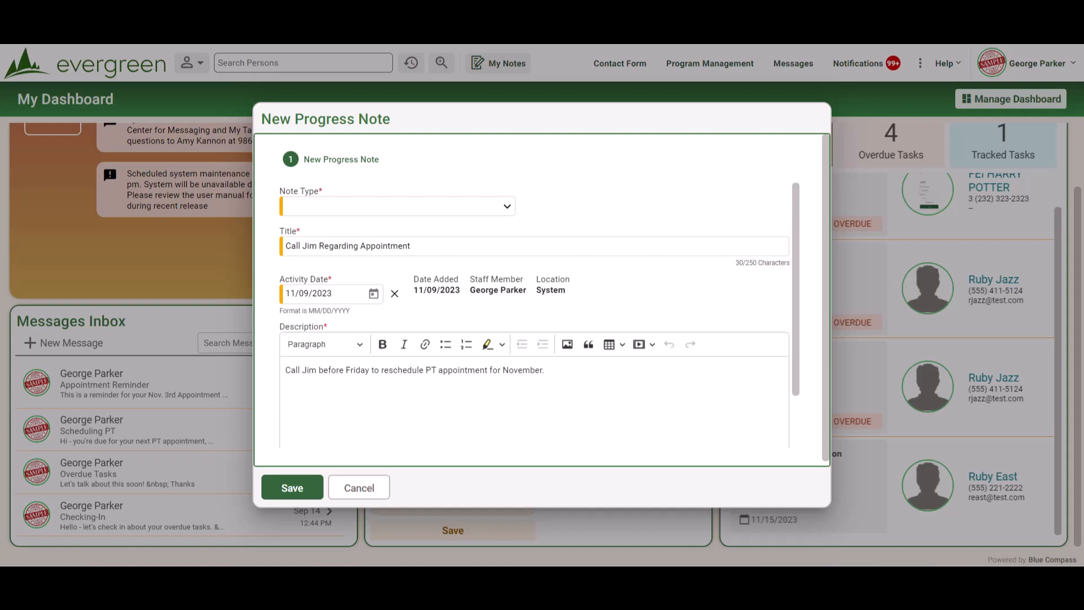
scroll(796, 335, "down", 1)
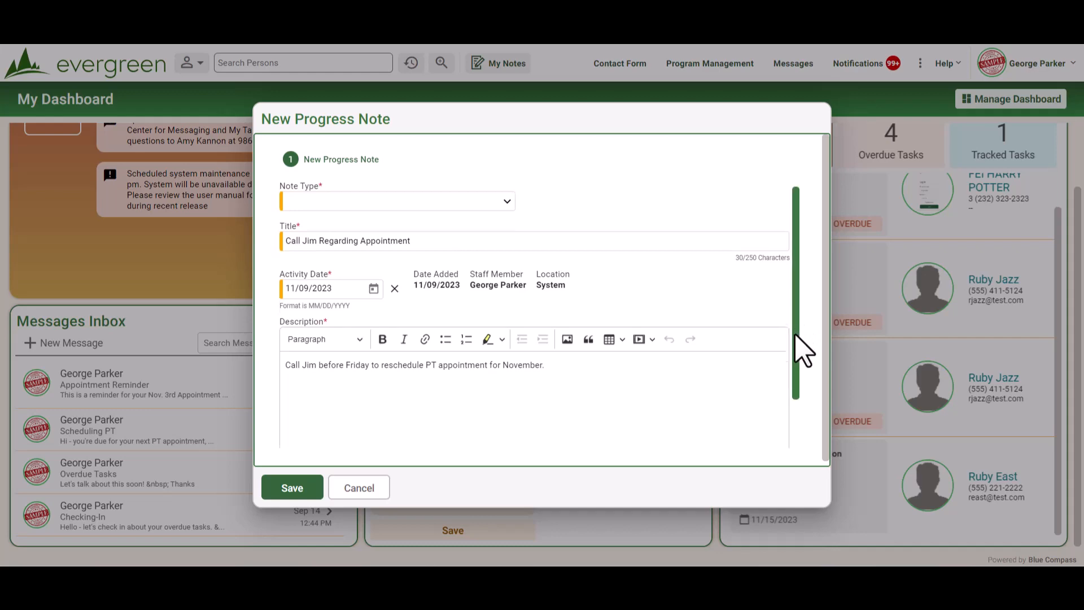
left_click_drag(794, 334, 798, 407)
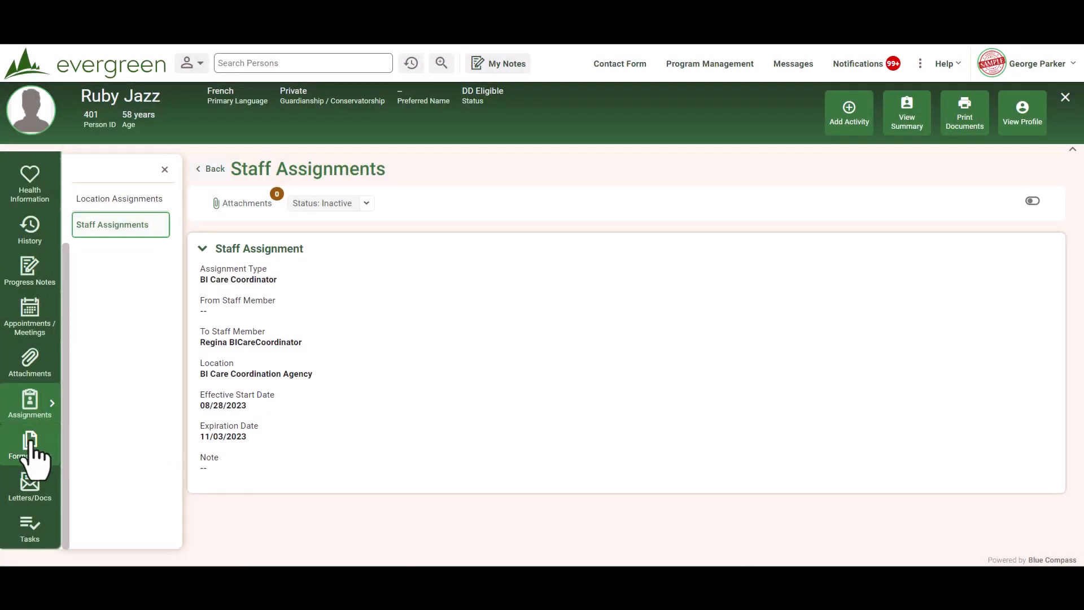
Step: Open the DD Eligibility form from the person's forms and plans and try its edit mode
left_click(31, 446)
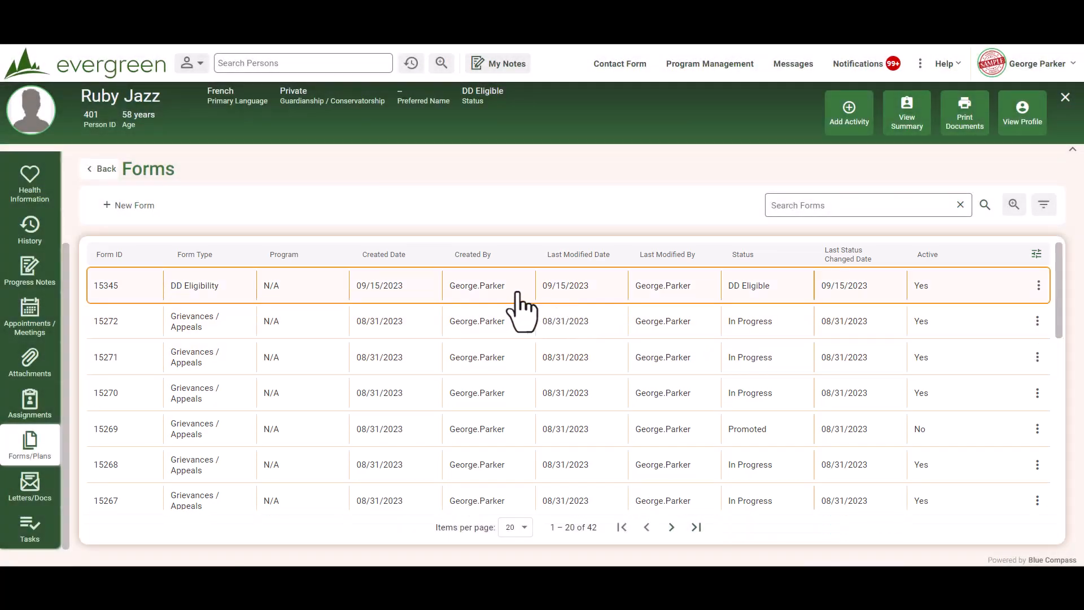
left_click(517, 294)
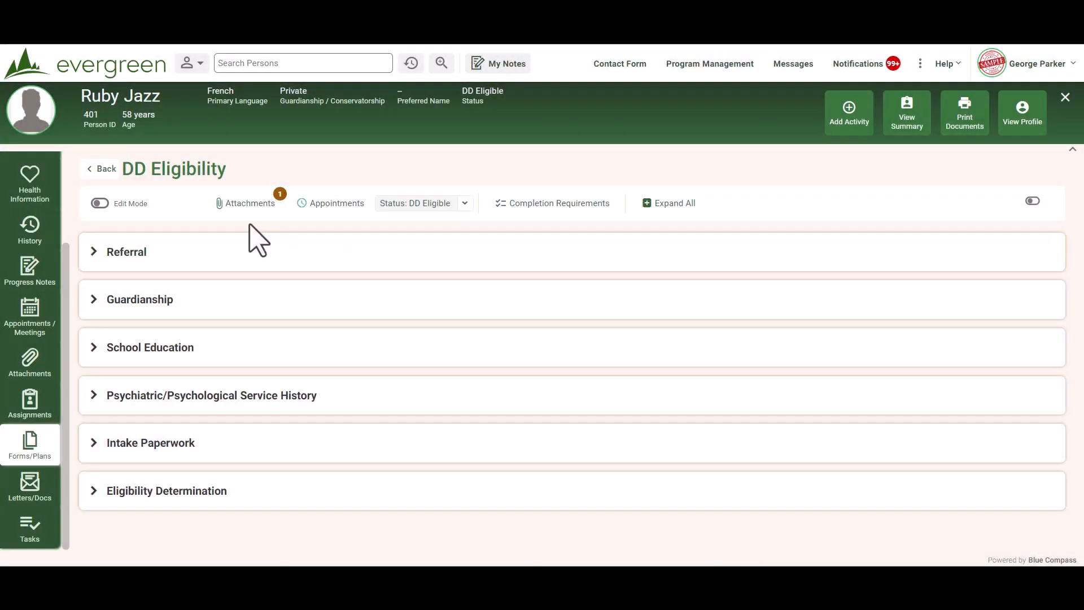
left_click(100, 204)
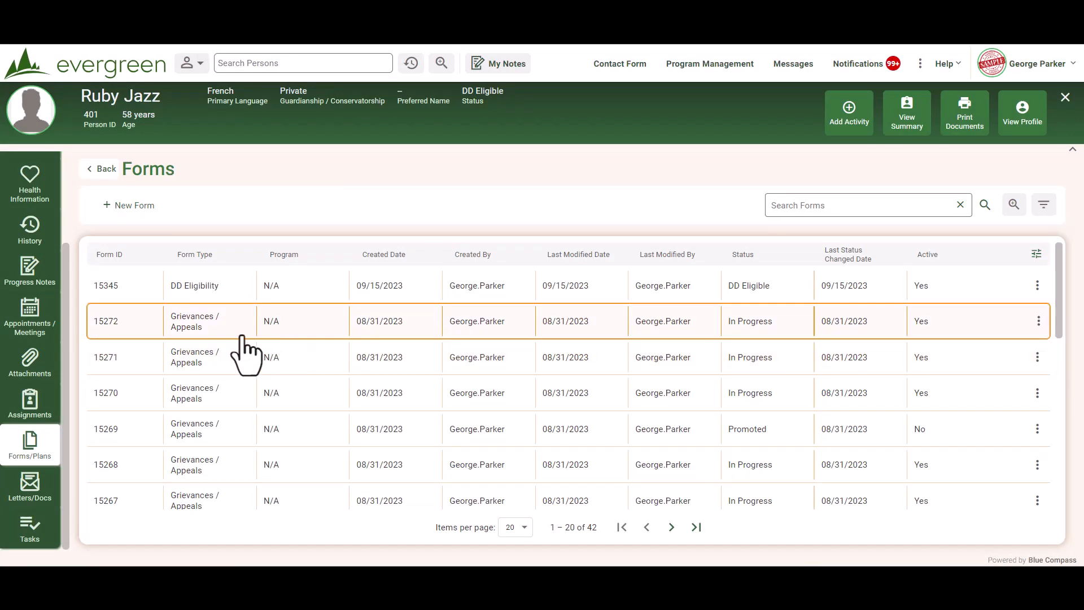
Step: Open Grievances / Appeals form 15272 and look through its sections
left_click(242, 333)
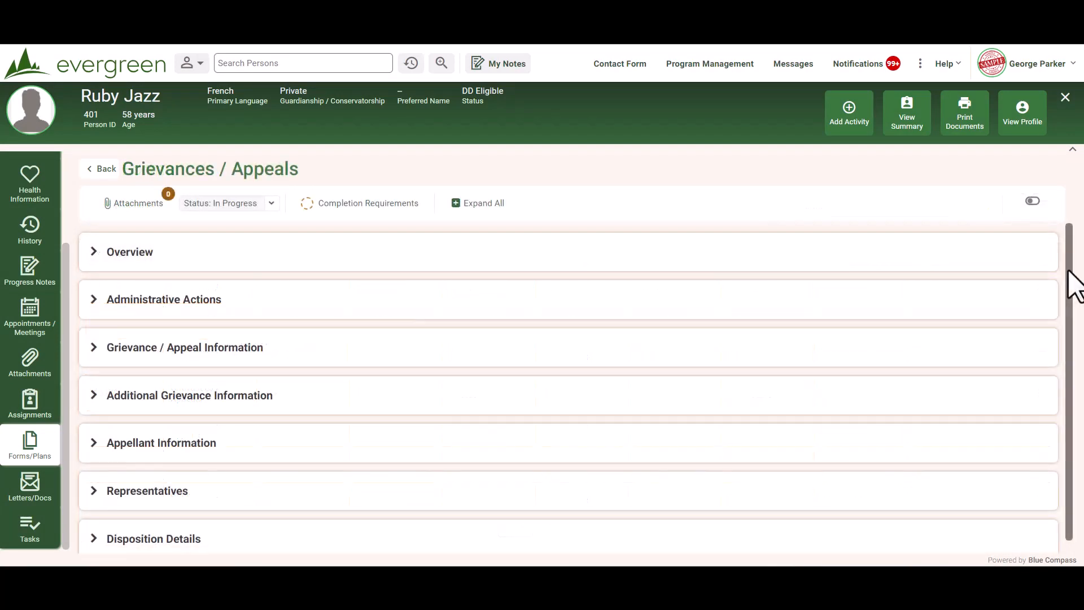
left_click_drag(1073, 285, 1066, 314)
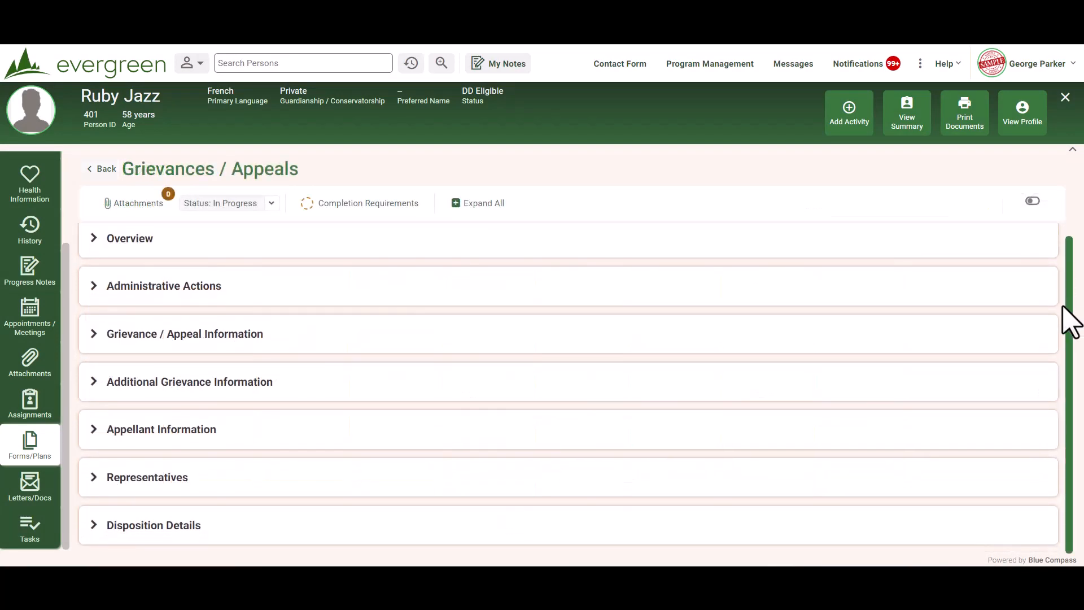
left_click(298, 342)
left_click_drag(1072, 278, 1069, 308)
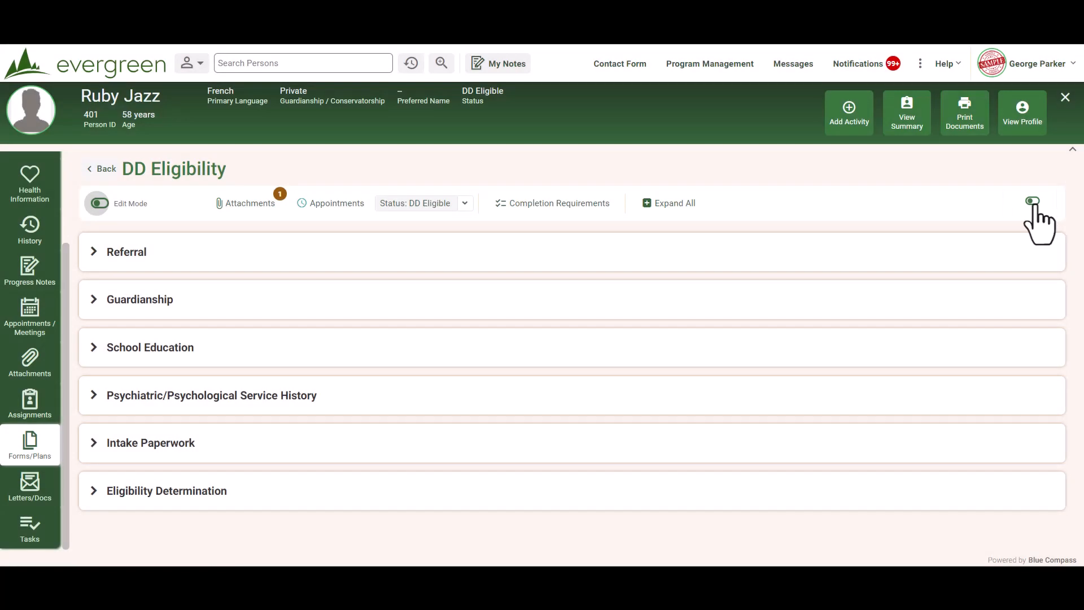
Step: Show the section outline of the DD Eligibility form and jump to the Intake Paperwork and Referral sections
left_click(1033, 203)
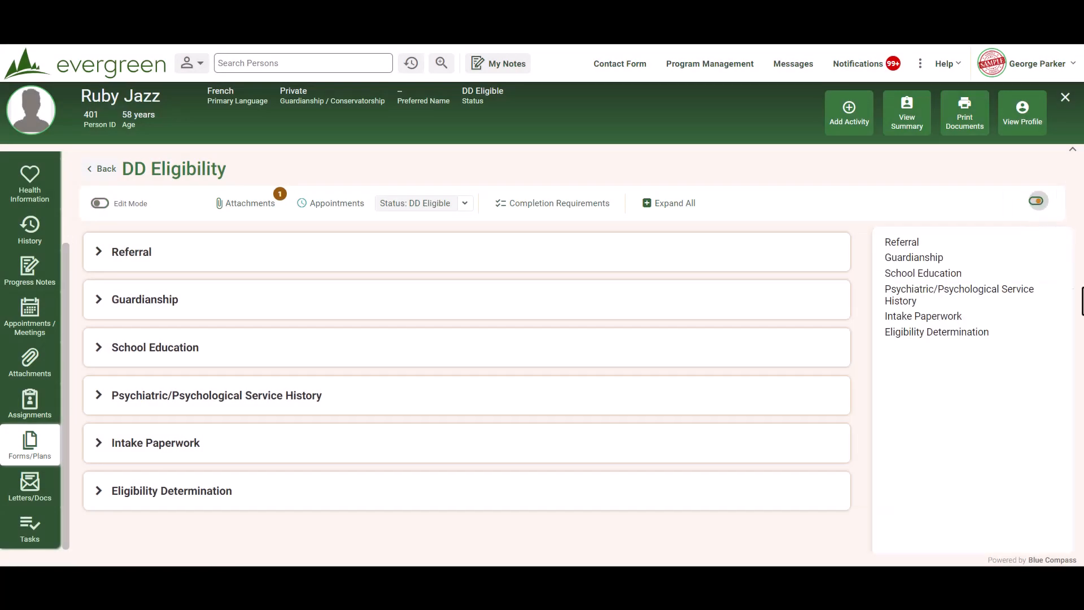
left_click(977, 319)
left_click(910, 240)
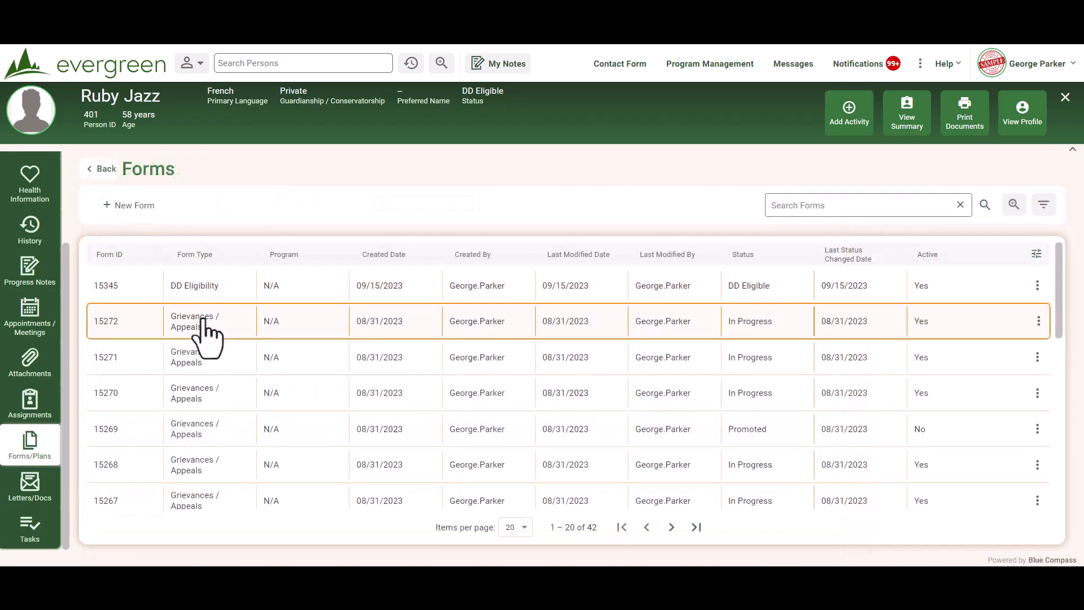
Step: View the available status options of Grievances / Appeals form 15272
left_click(207, 340)
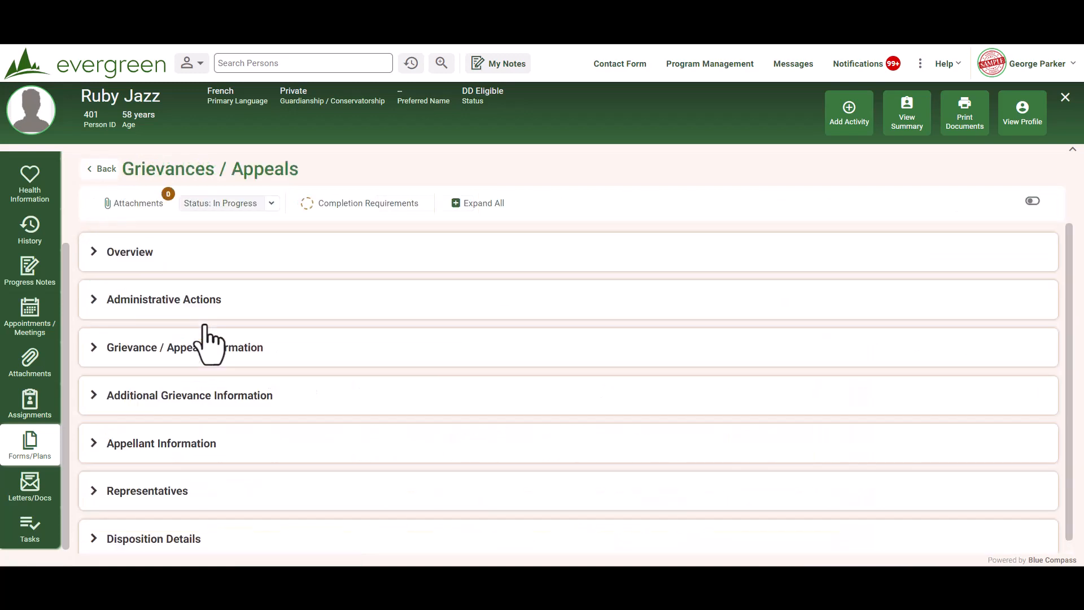
left_click(271, 204)
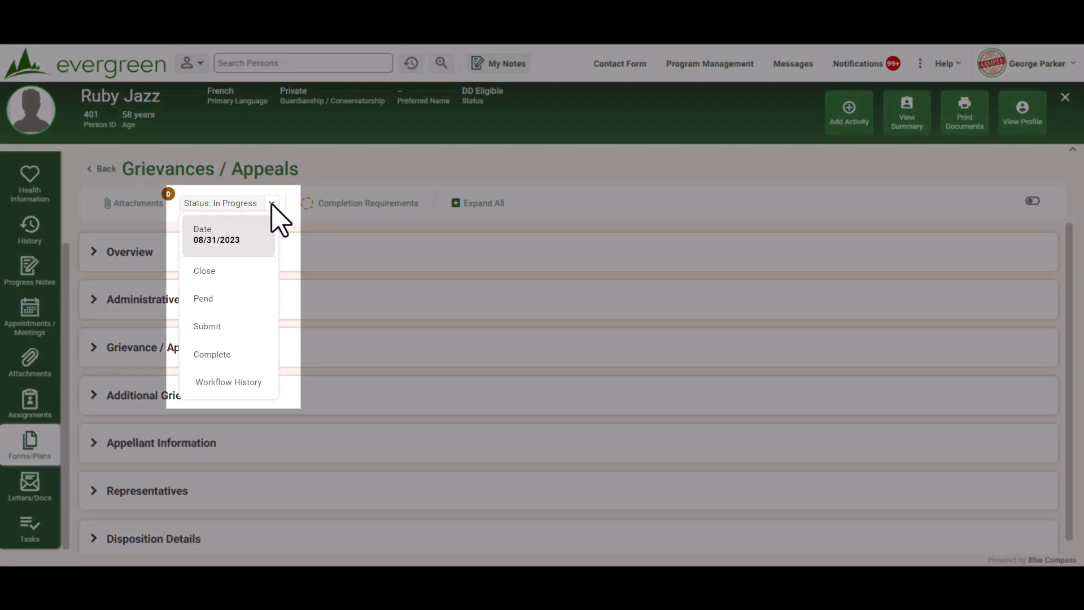
left_click(271, 204)
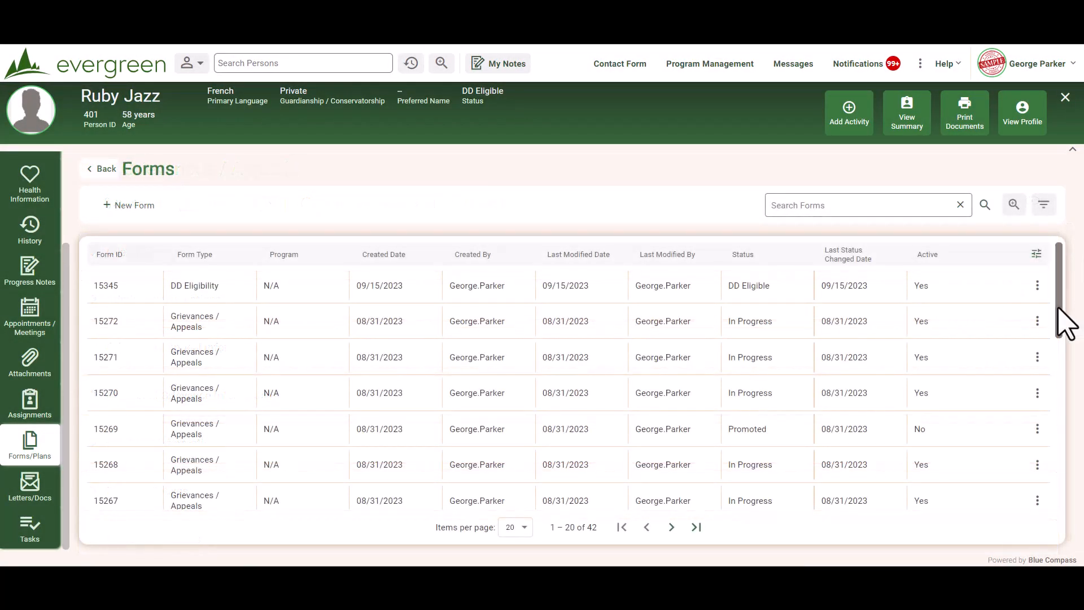
Step: Browse the forms list, open Grievances / Appeals form 15271, and check its status options
left_click_drag(1060, 325, 1056, 494)
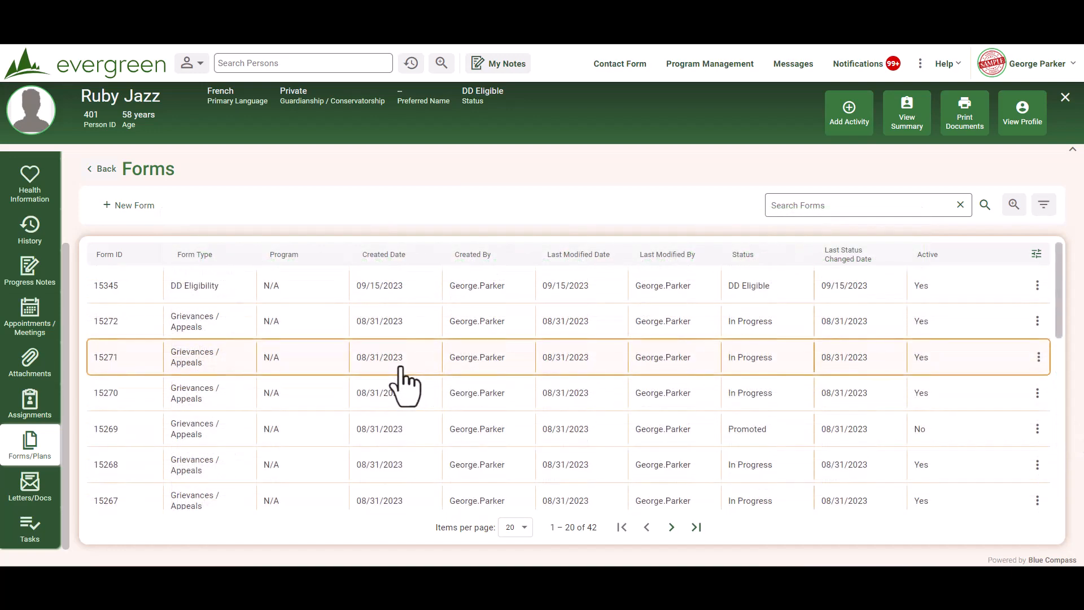
left_click(401, 366)
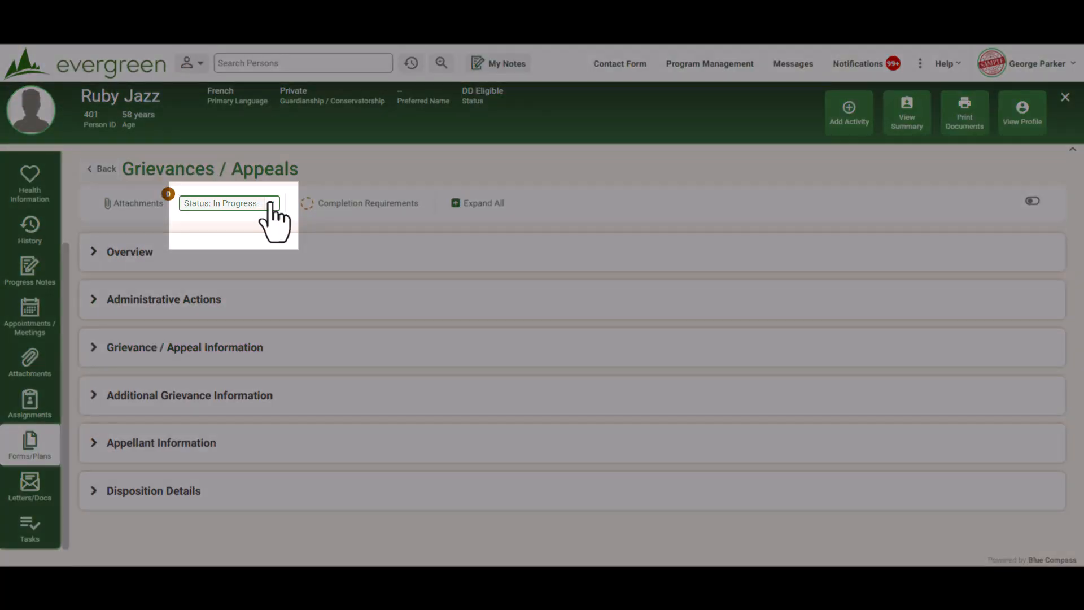
left_click(270, 204)
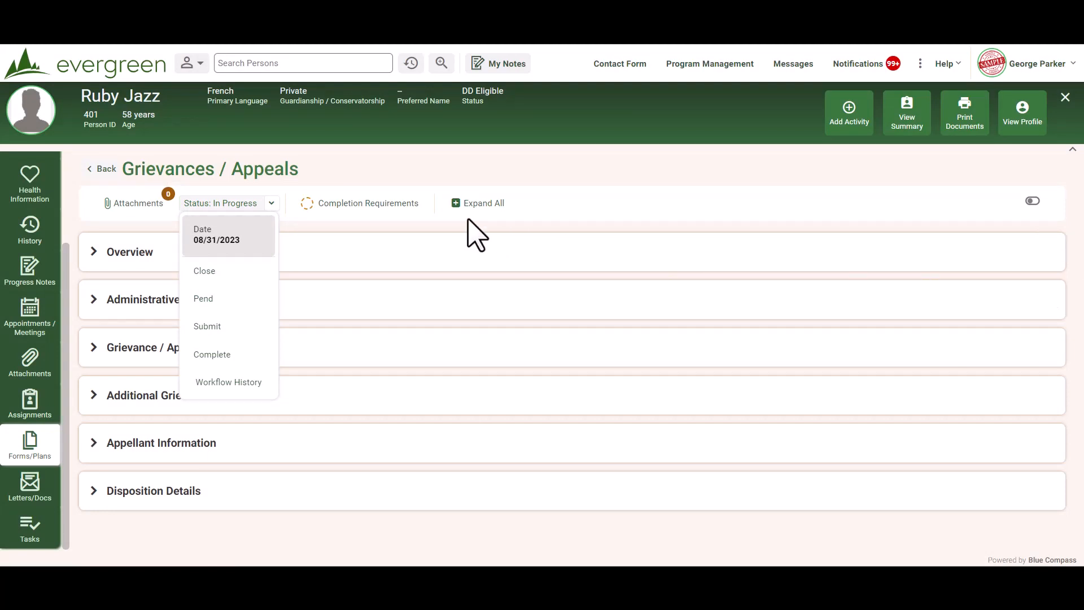
left_click(273, 206)
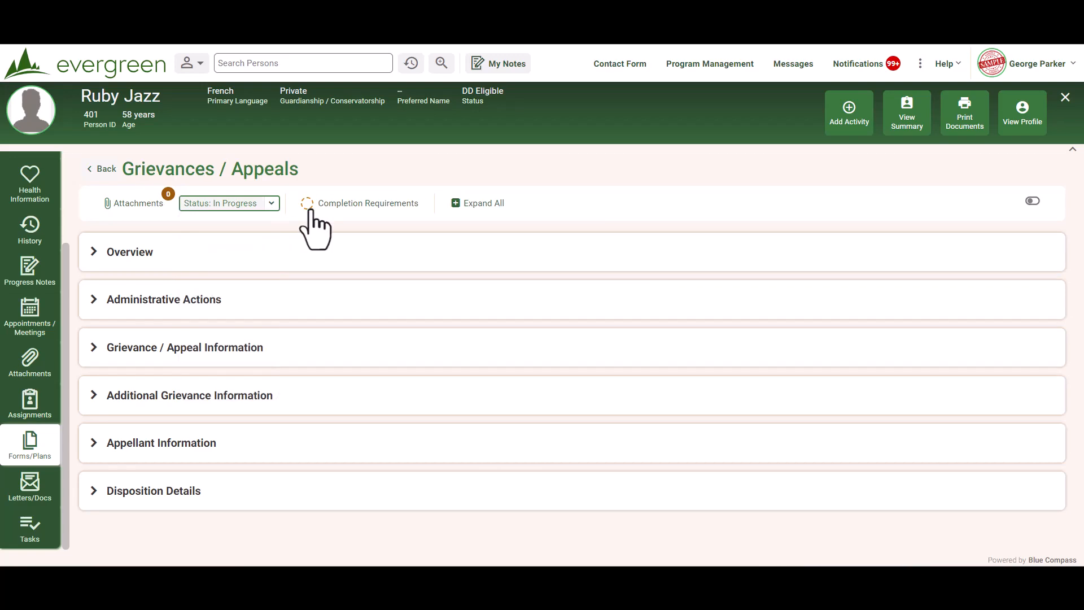
Step: Check the completion requirements of the Grievances / Appeals form
left_click(338, 205)
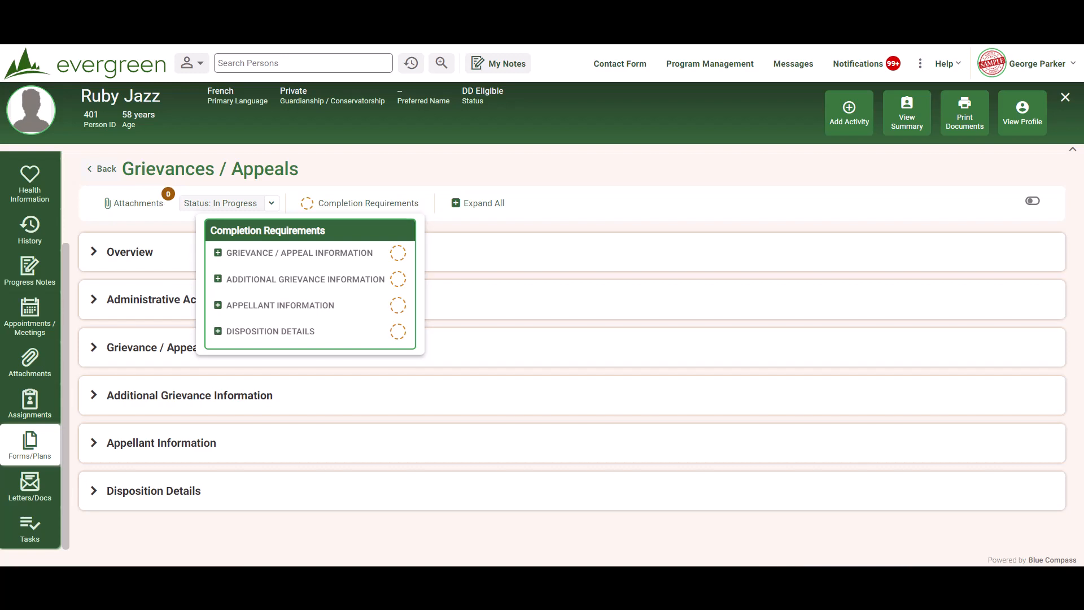
left_click(375, 204)
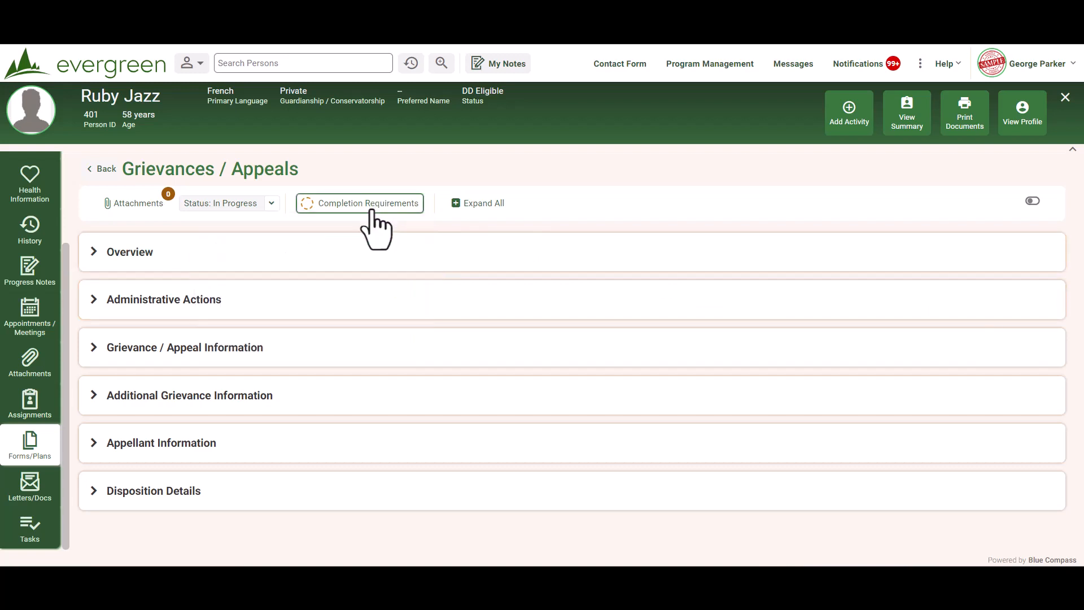
left_click(315, 350)
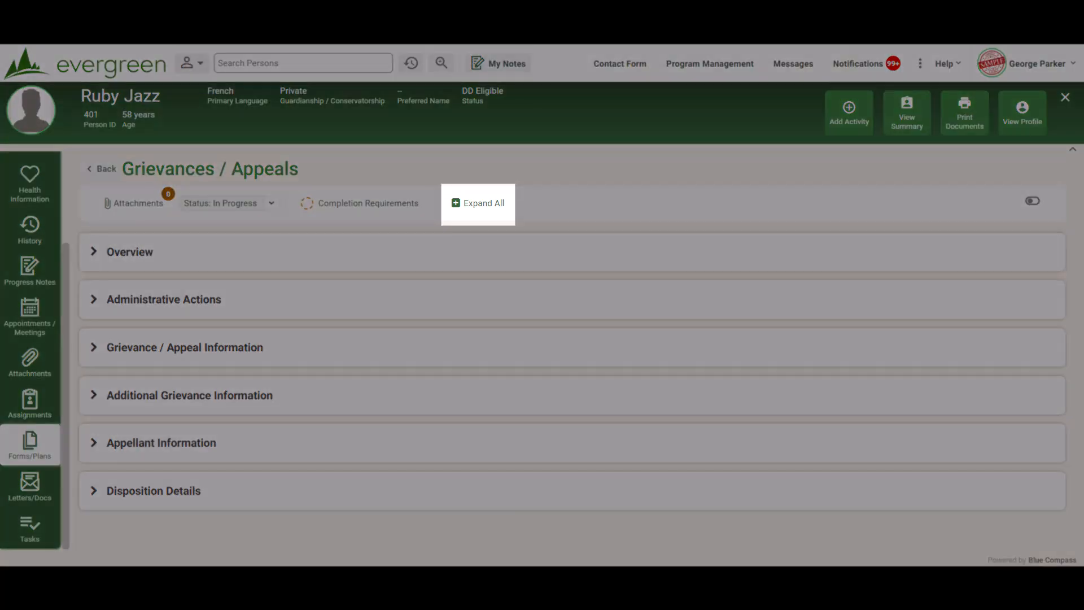
Step: Expand and collapse the Overview section of the Grievances / Appeals form, and do the same for all sections at once
left_click(581, 257)
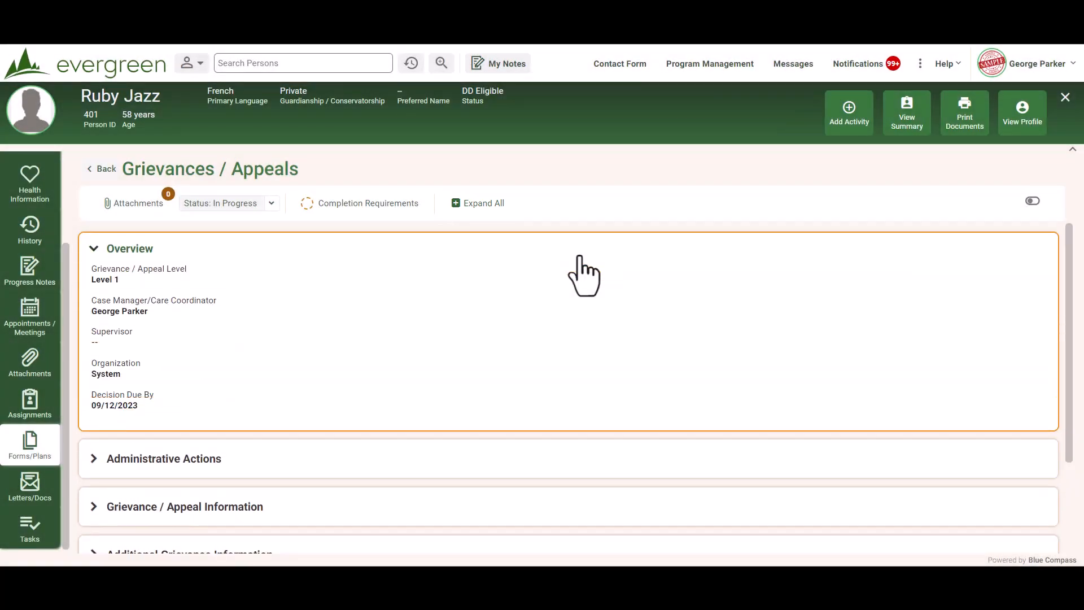
left_click(580, 257)
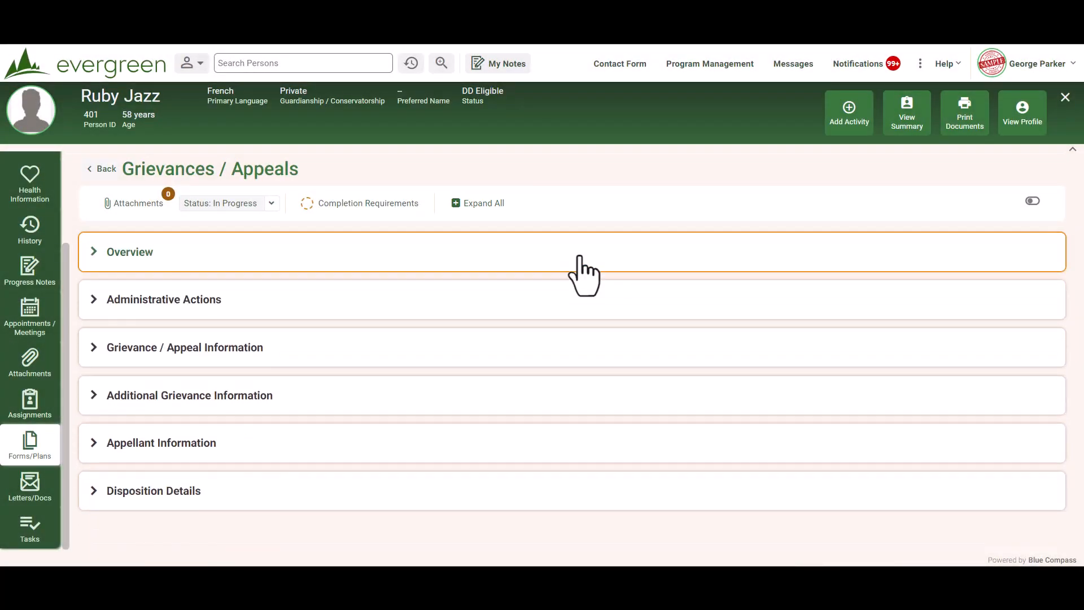
left_click(489, 204)
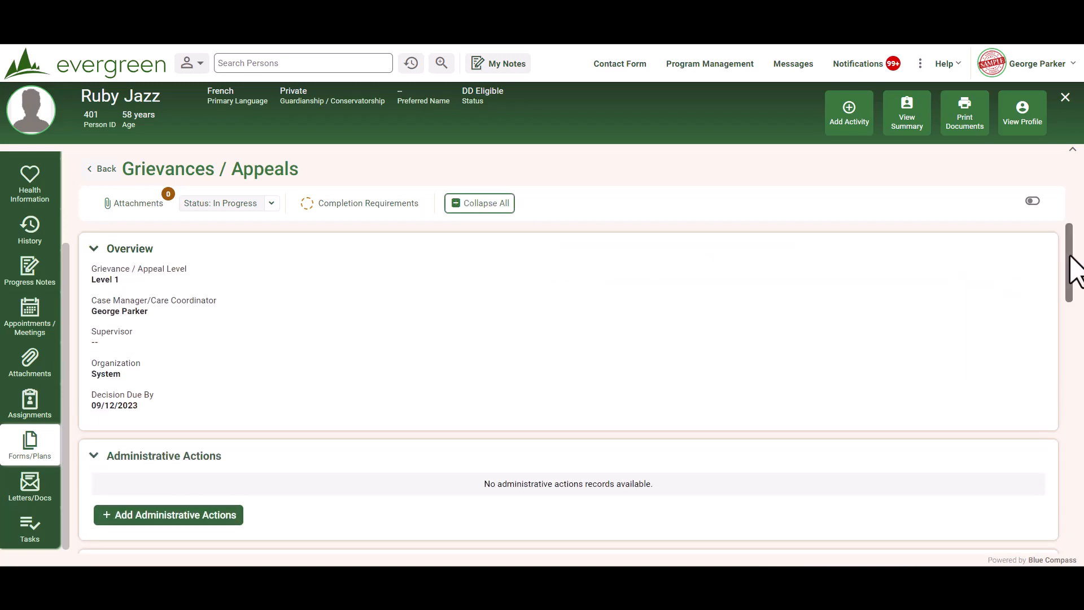
left_click_drag(1072, 271, 1055, 225)
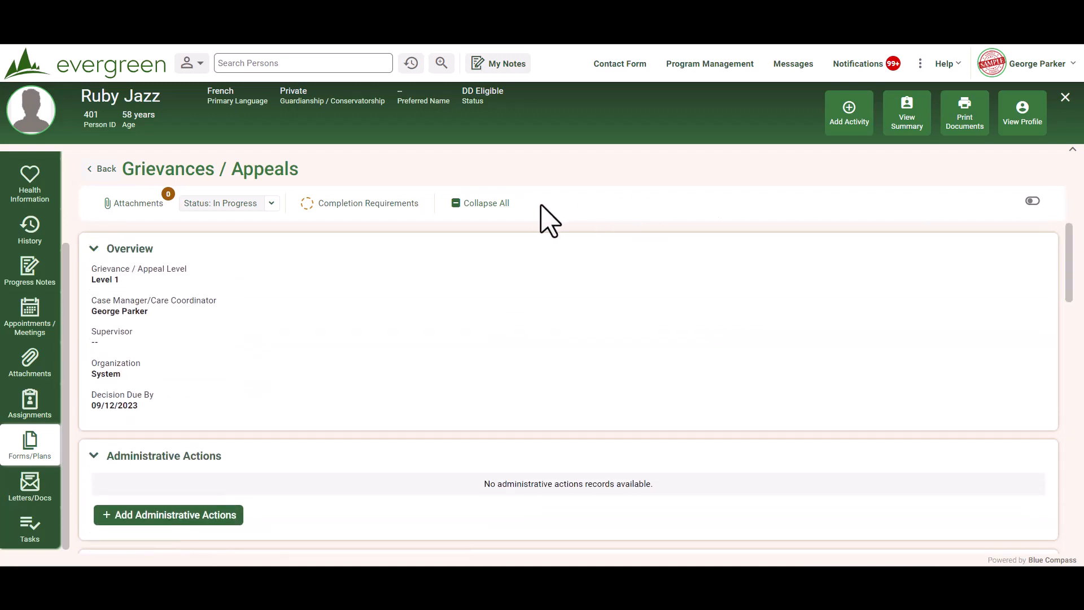
left_click(479, 212)
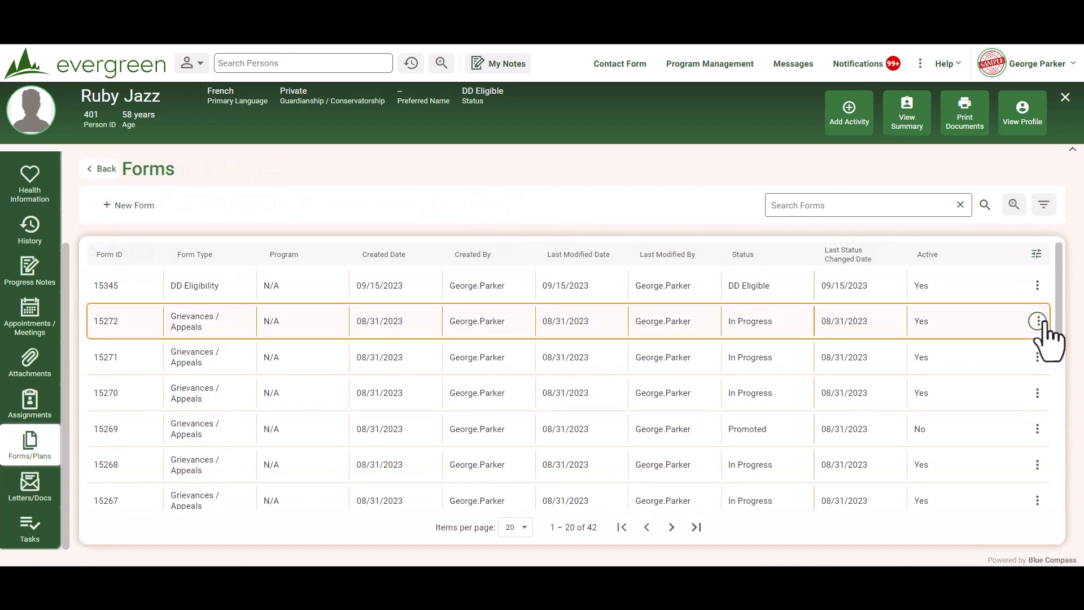
Step: View the actions available for the DD Eligibility form
left_click(1037, 286)
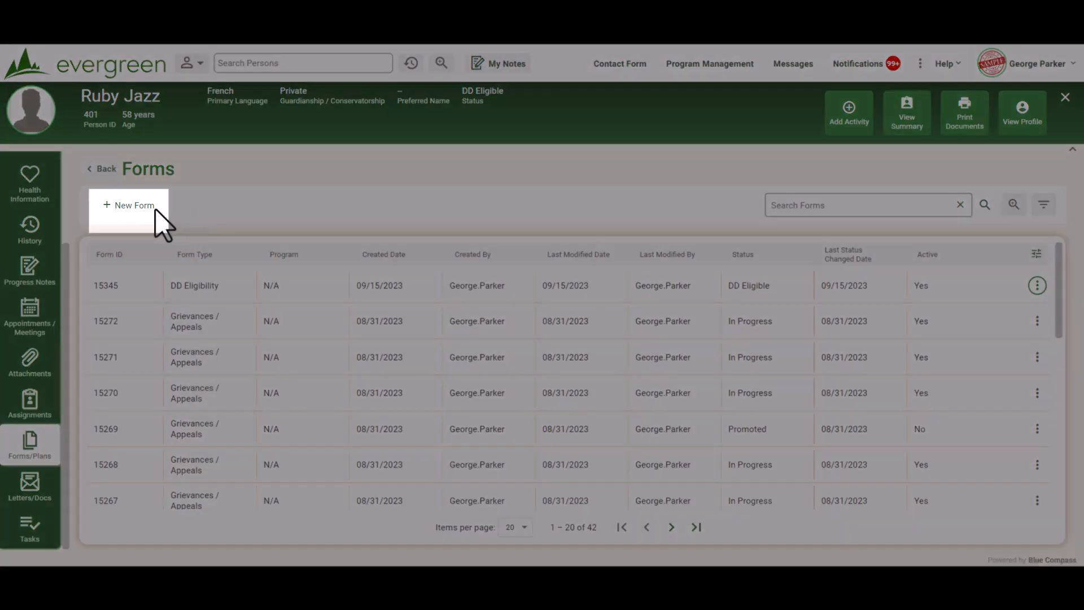
Step: Create a new Reportable Event form in the Incident Reporting category
left_click(134, 205)
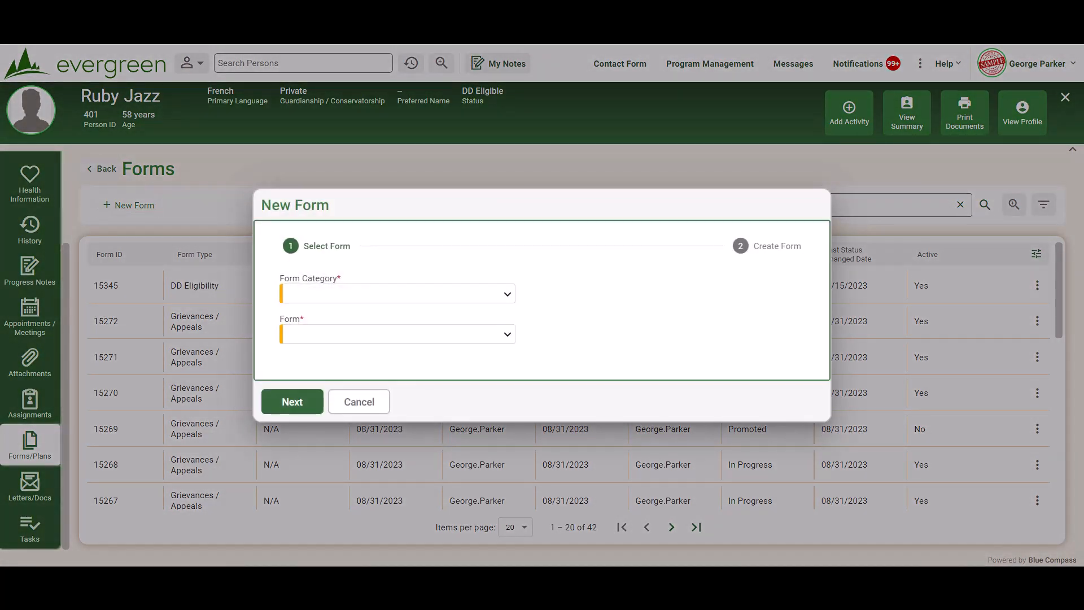
left_click(511, 300)
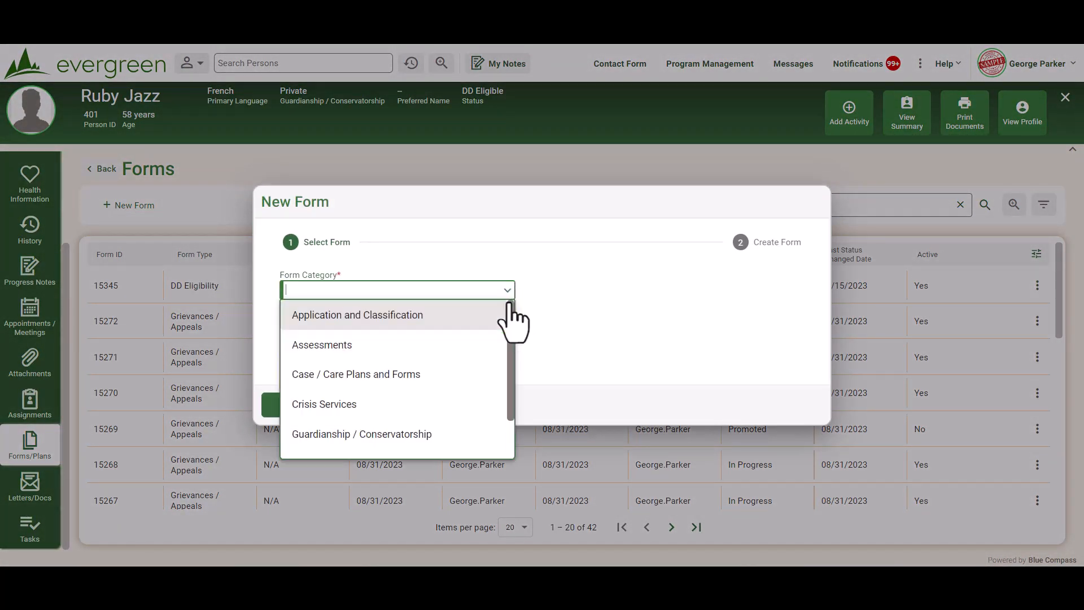
scroll(456, 429, "down", 1)
left_click(453, 418)
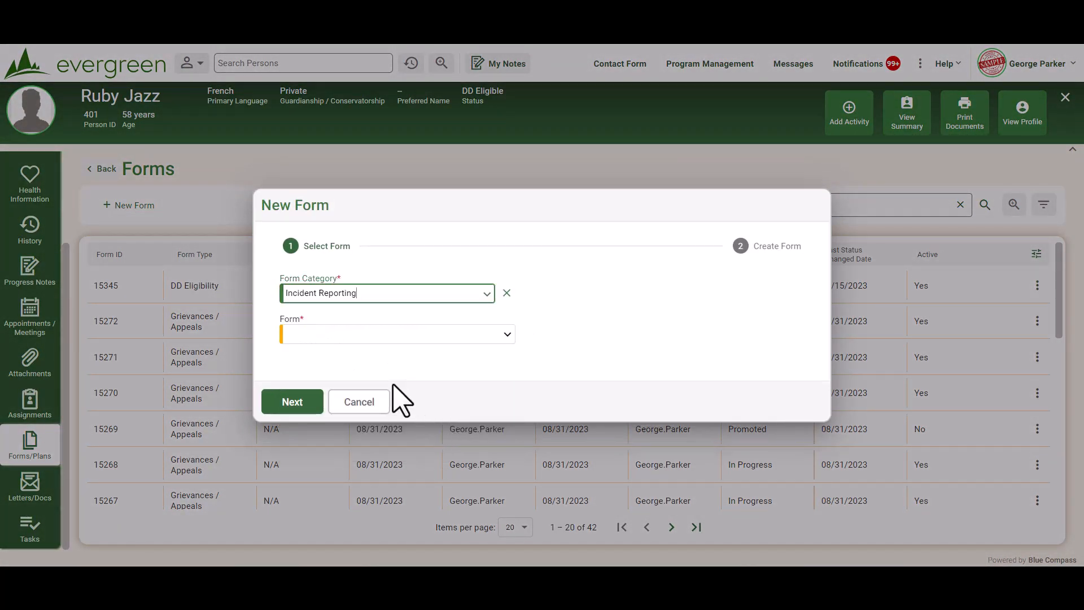
left_click(415, 333)
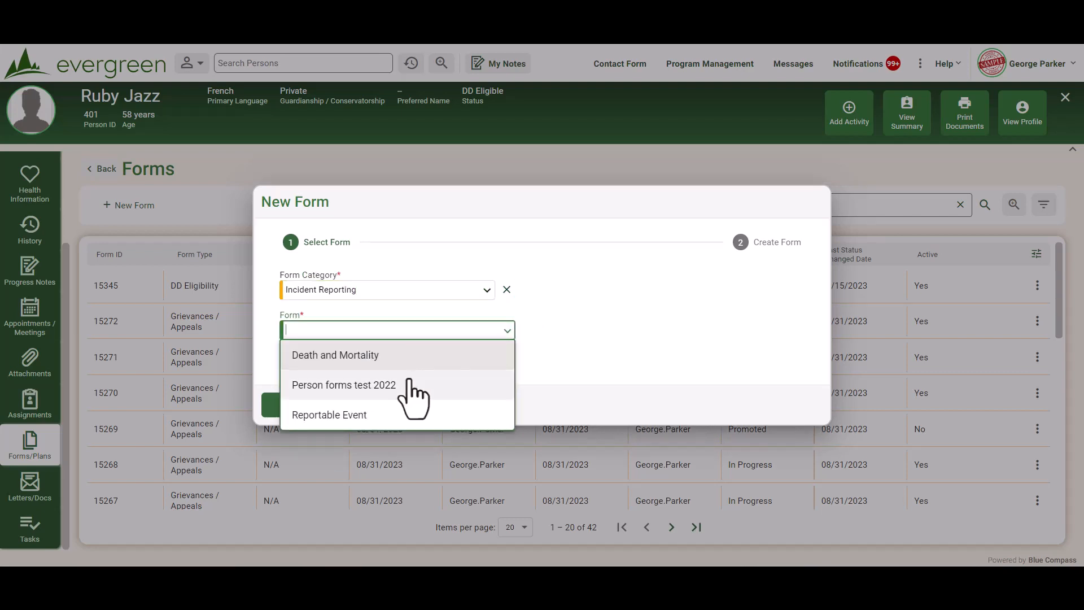
left_click(397, 416)
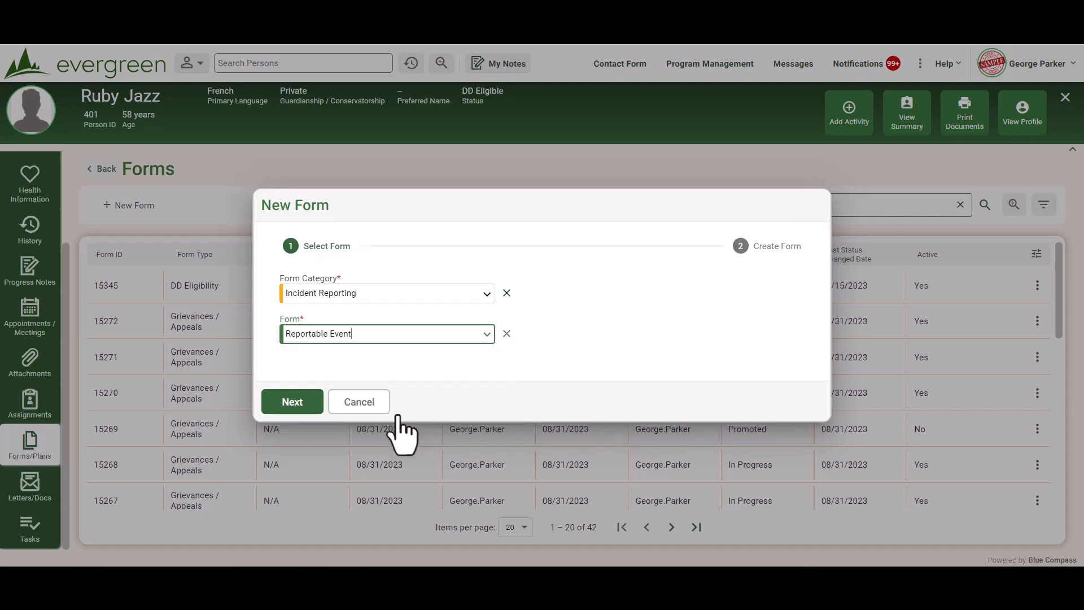
left_click(291, 409)
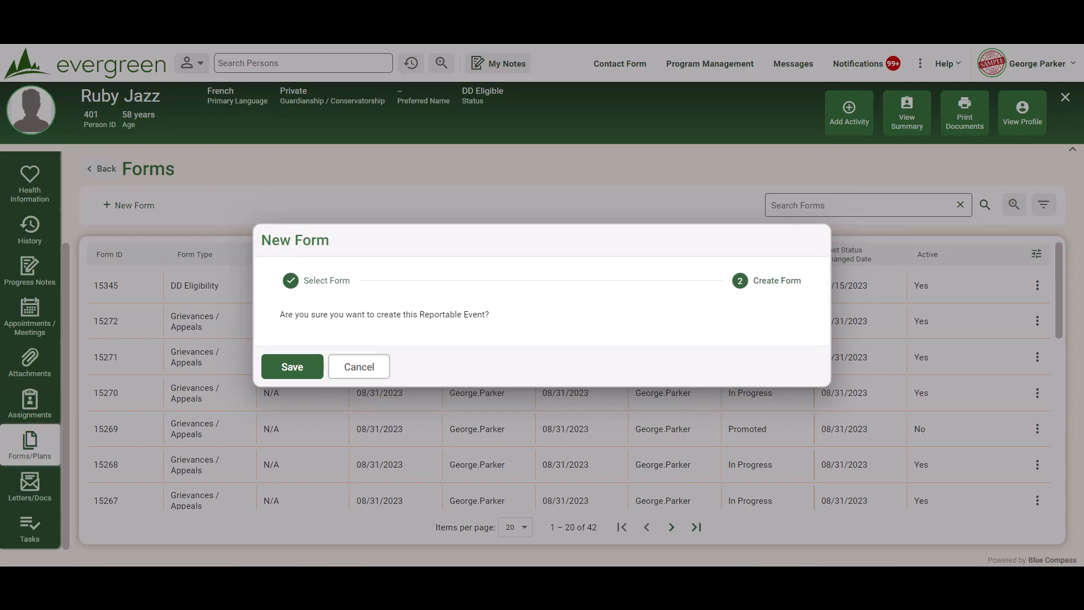
left_click(291, 366)
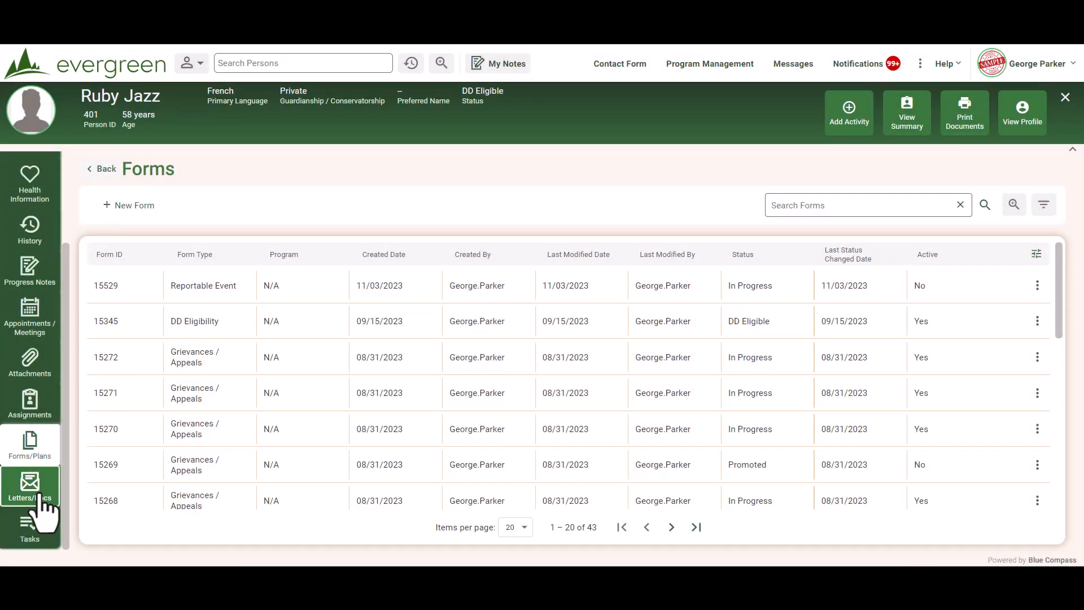
Step: Open the person's Letters/Docs list and check the actions available for the Psychological Referral letter
left_click(39, 496)
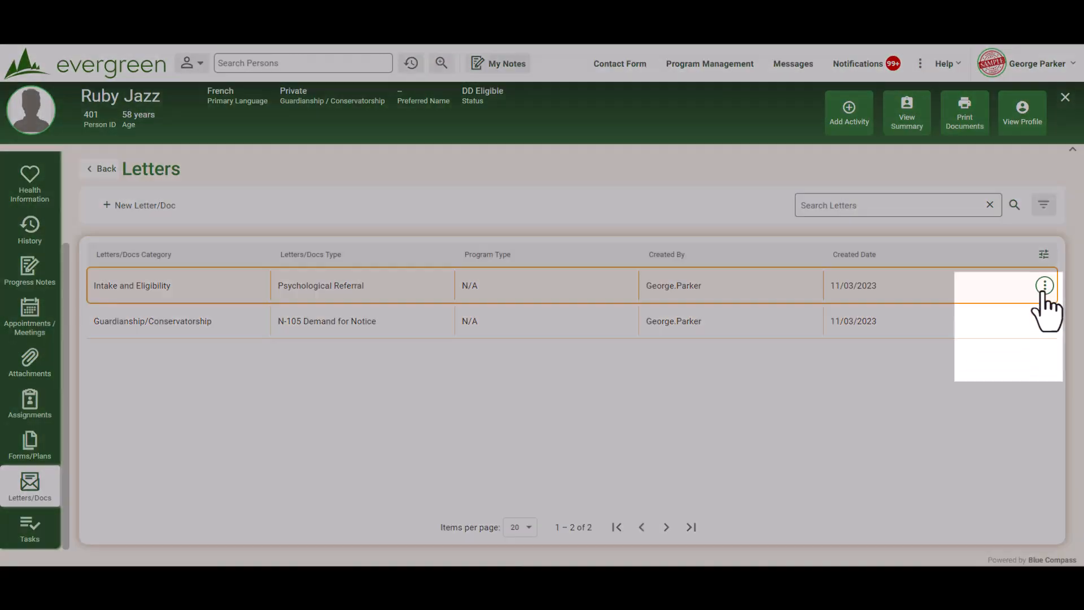
left_click(1044, 285)
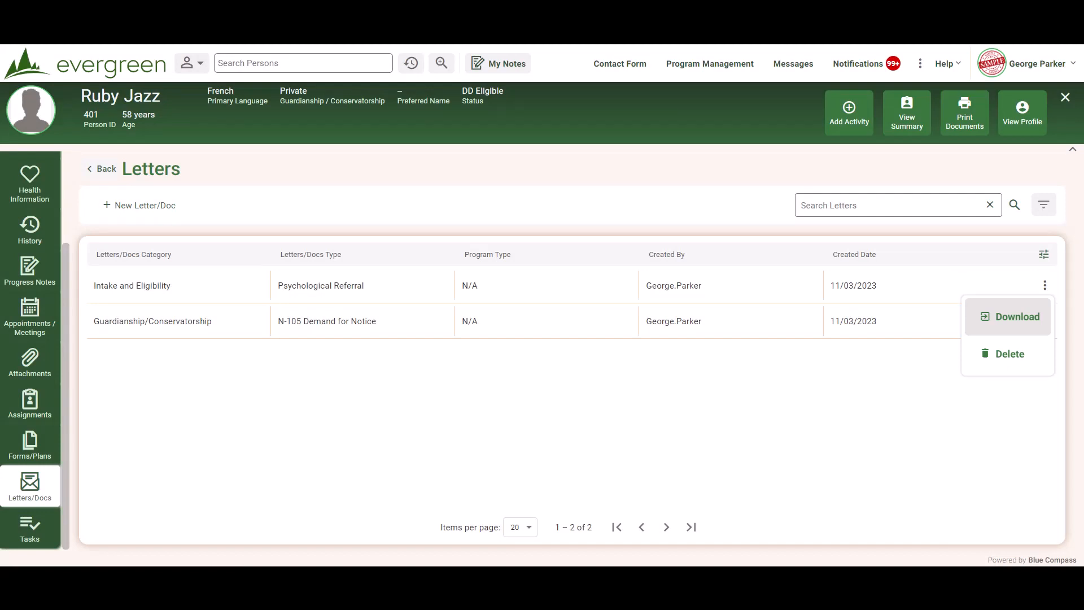
key("Escape")
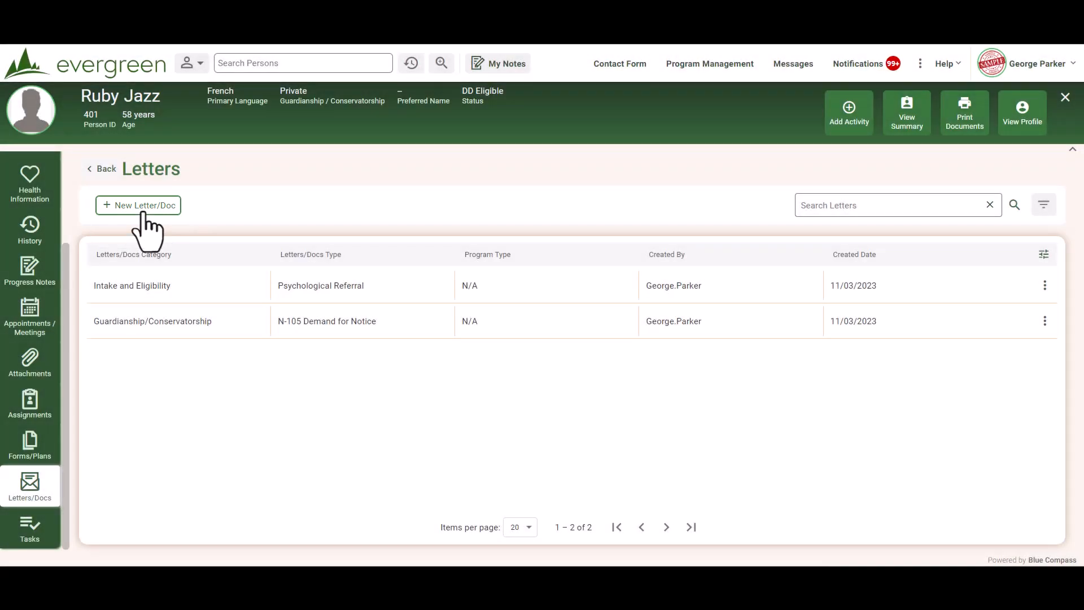
Step: Create a new letter with the category Intake and Eligibility and the type Psychological Referral, leaving the program blank
left_click(144, 209)
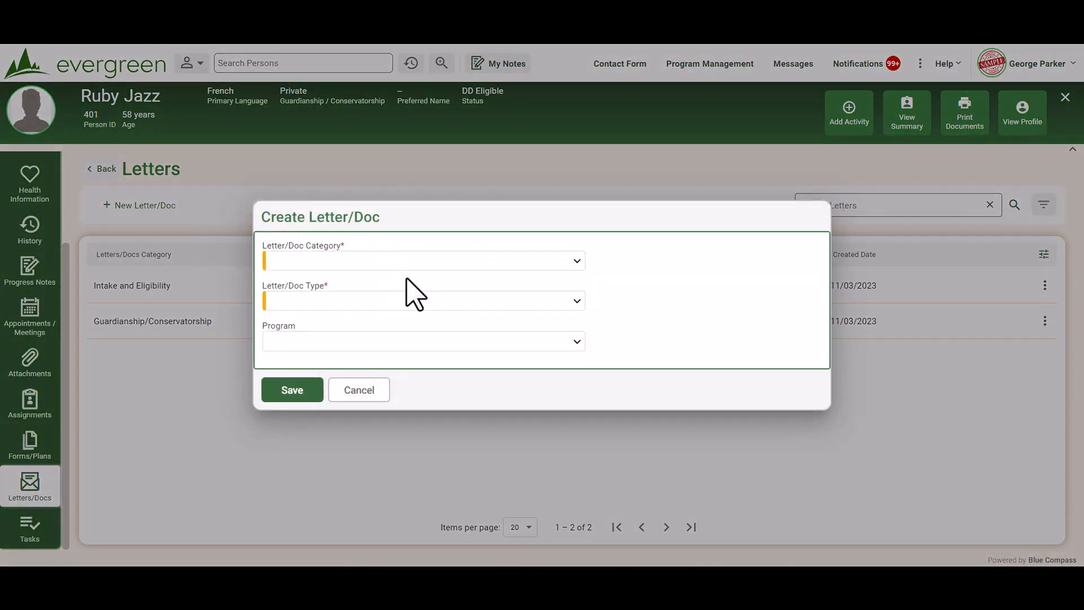
left_click(578, 258)
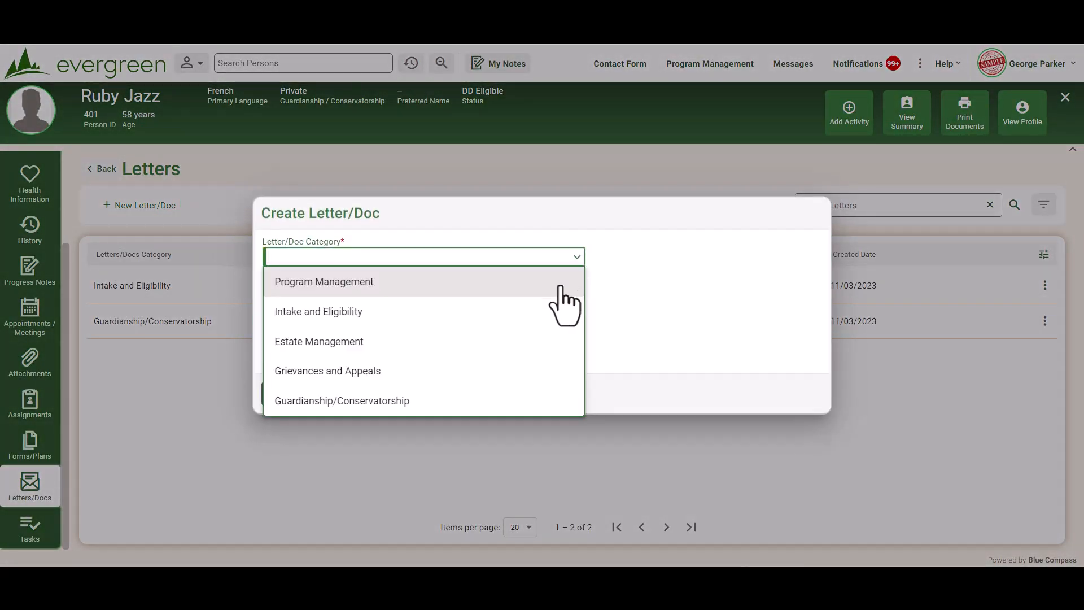
left_click(516, 312)
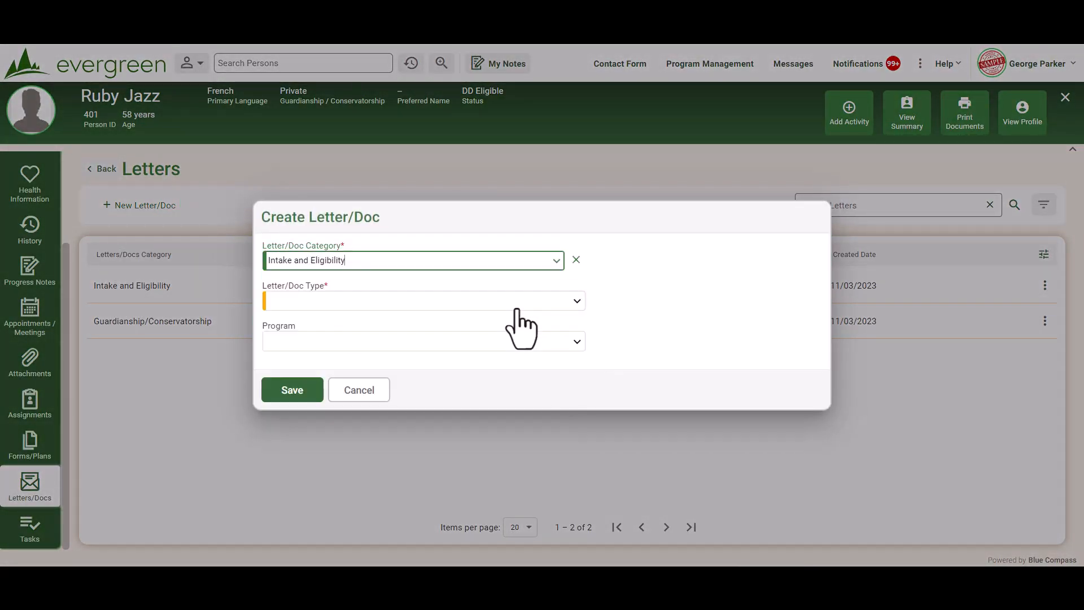
left_click(576, 301)
left_click_drag(580, 324, 564, 400)
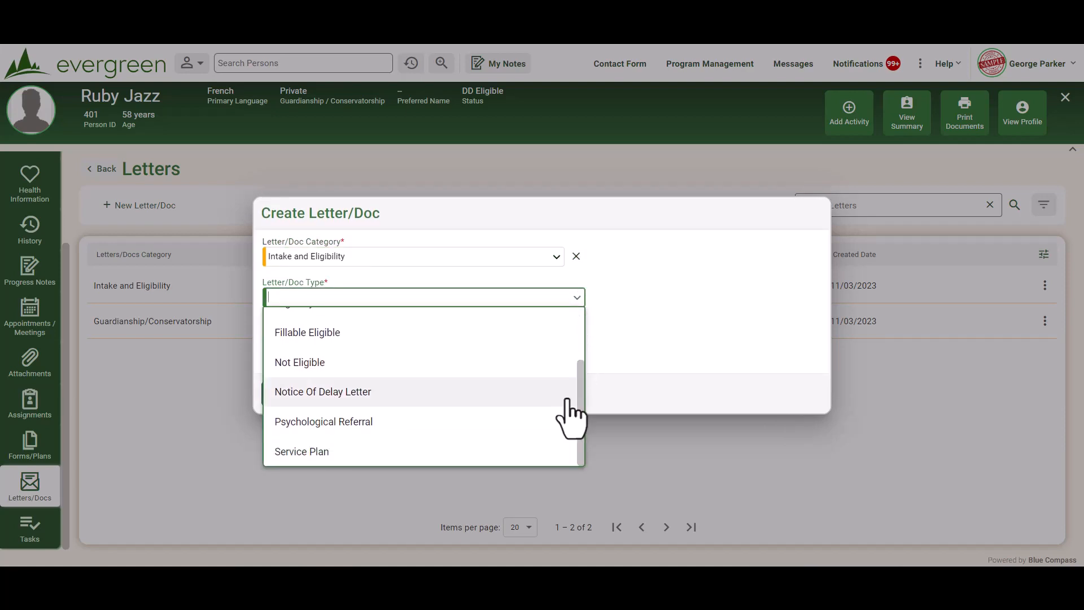
left_click(457, 429)
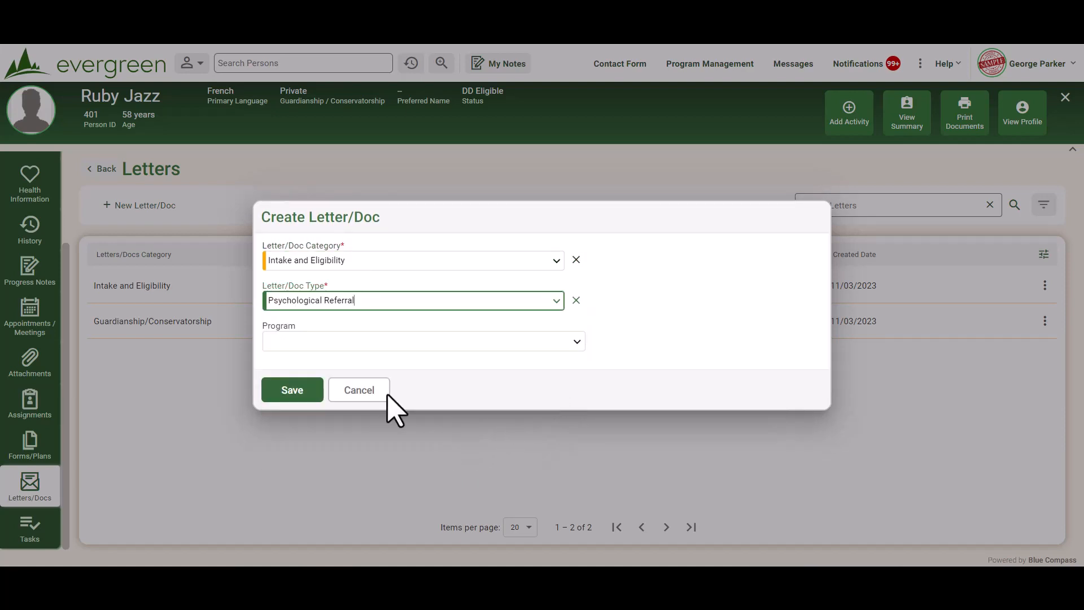
left_click(306, 399)
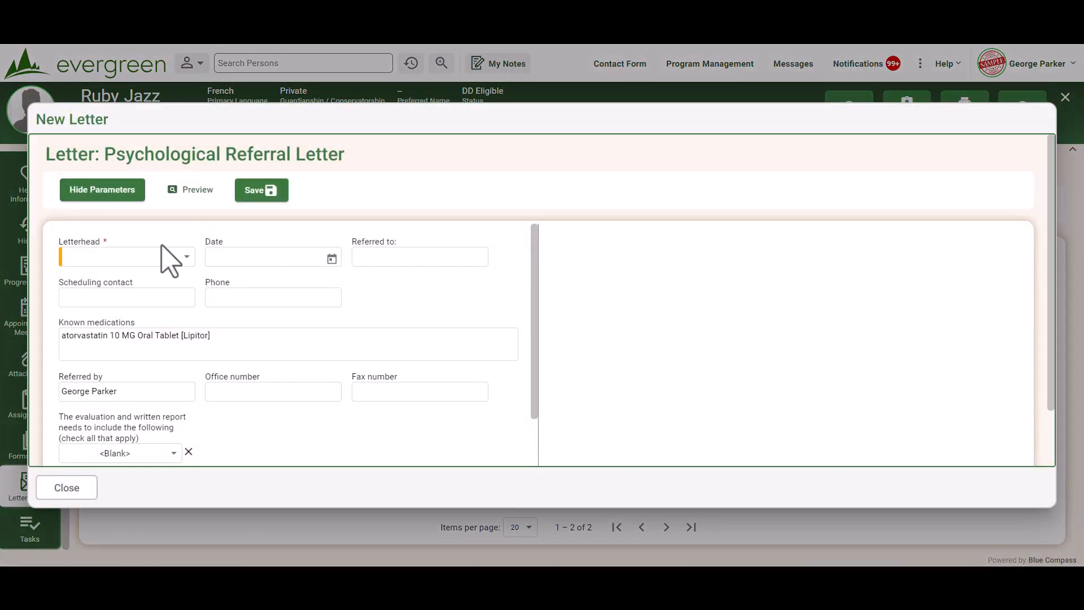
Step: Set the letterhead to Augusta and choose an option for the required Attachments Included field
left_click(176, 258)
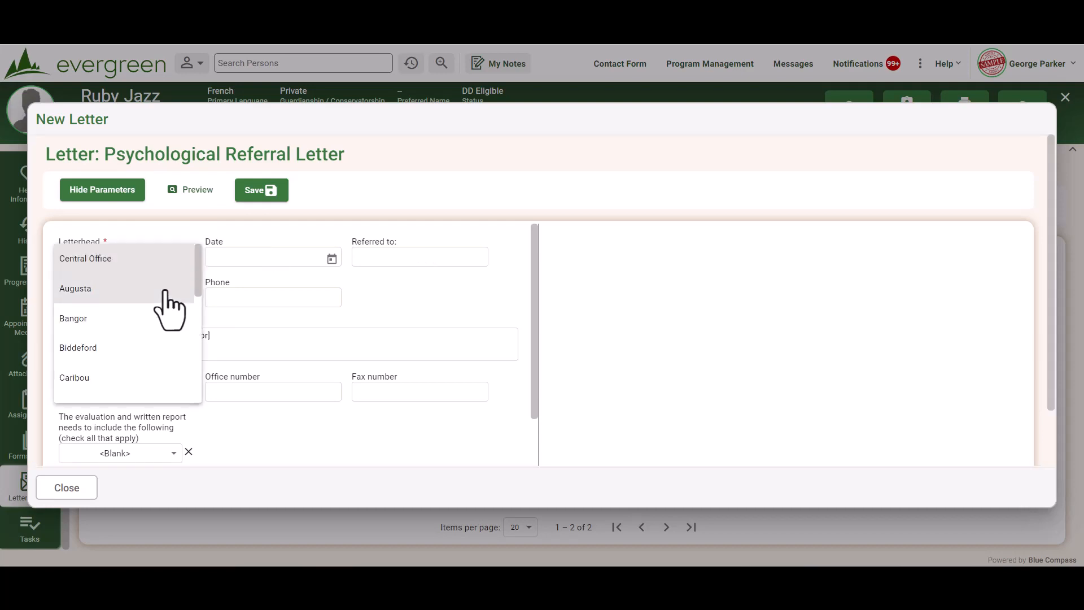
left_click(166, 289)
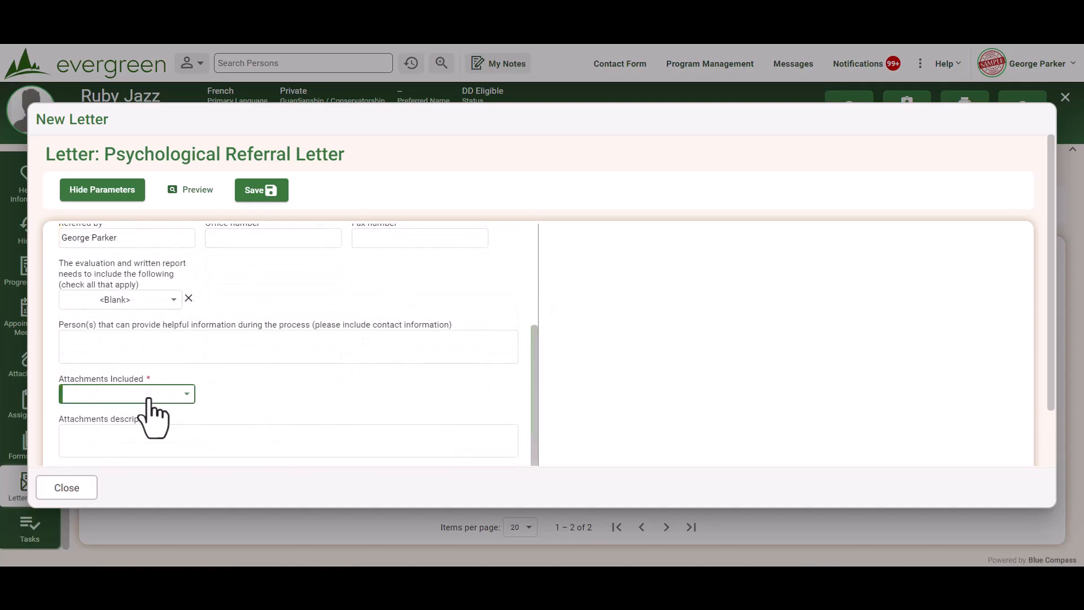
left_click(146, 398)
left_click(149, 428)
Step: Preview the whole Psychological Referral letter and save it as a PDF
left_click(199, 192)
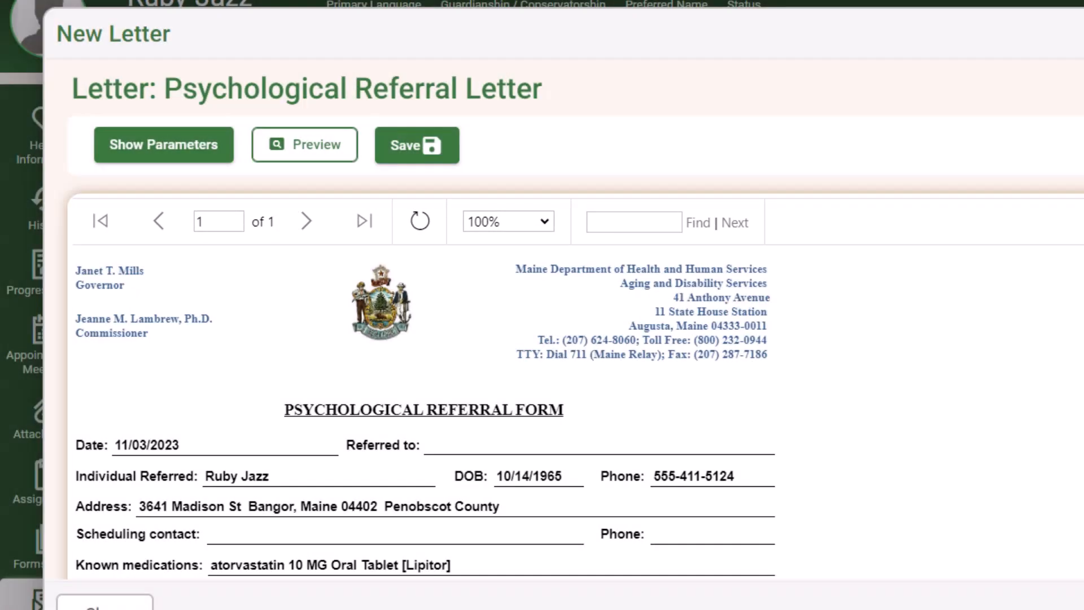
left_click_drag(1027, 308, 1029, 416)
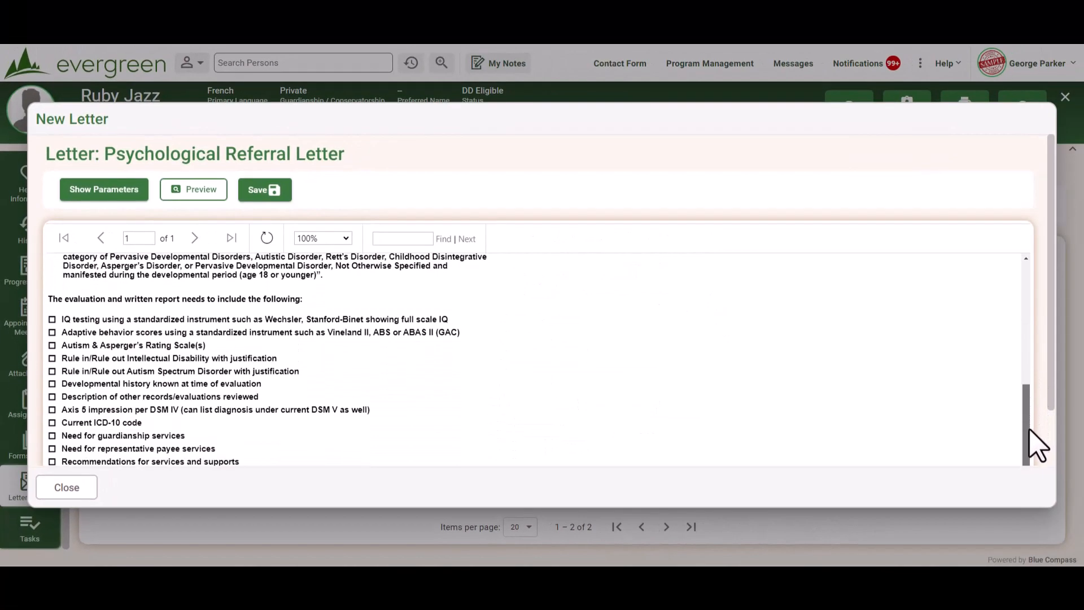
left_click_drag(1029, 431, 1026, 298)
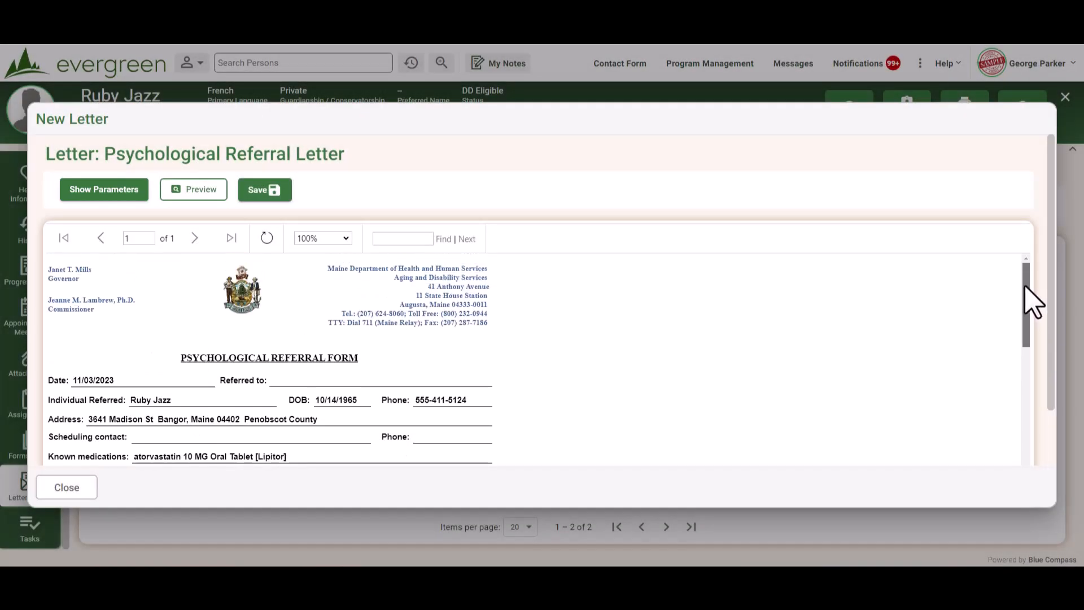
left_click(271, 194)
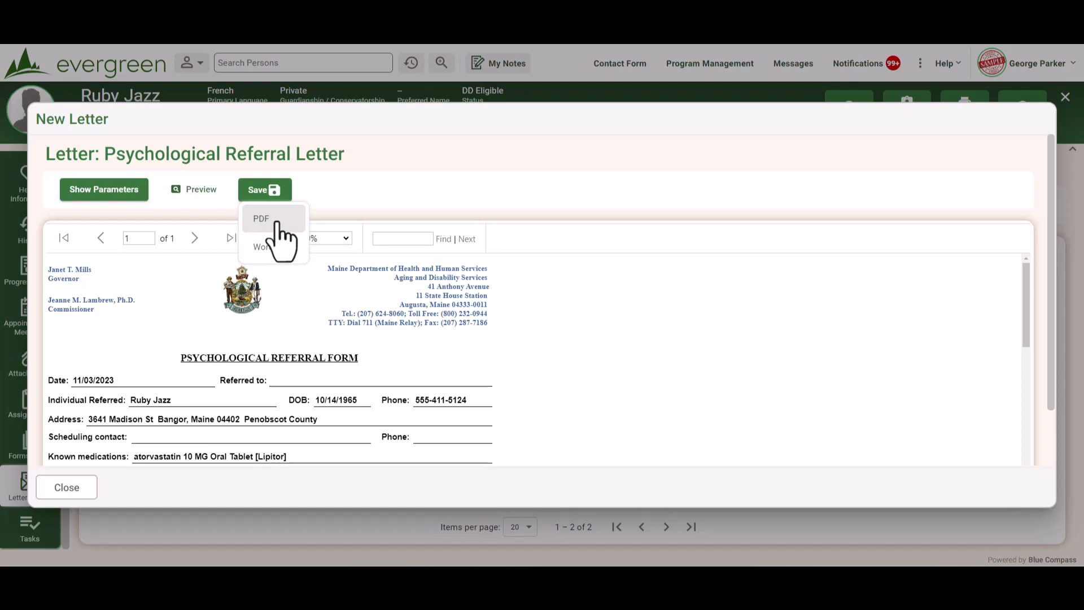
left_click(265, 220)
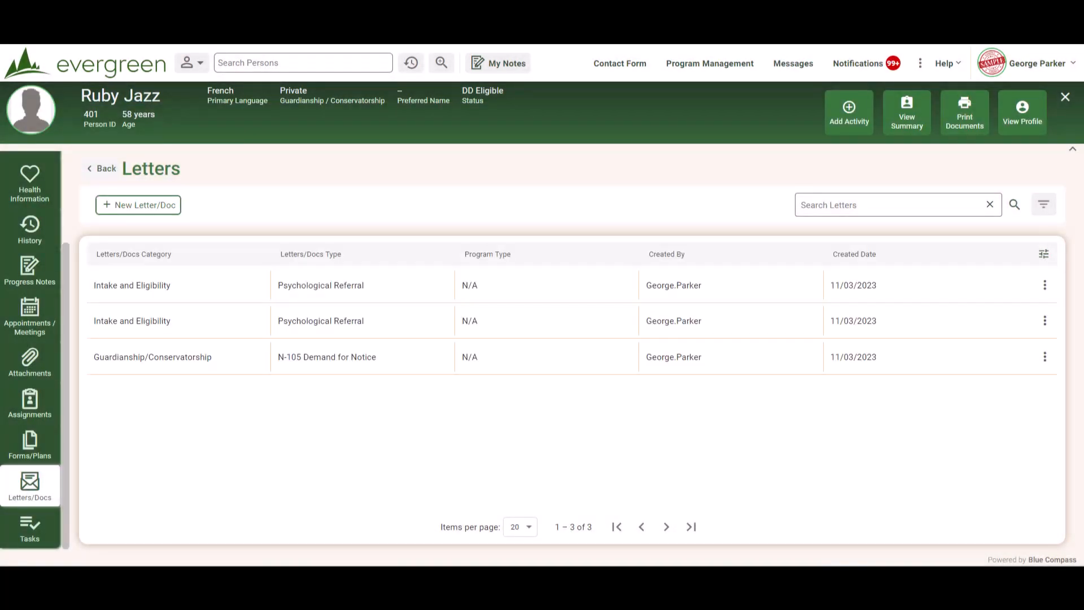